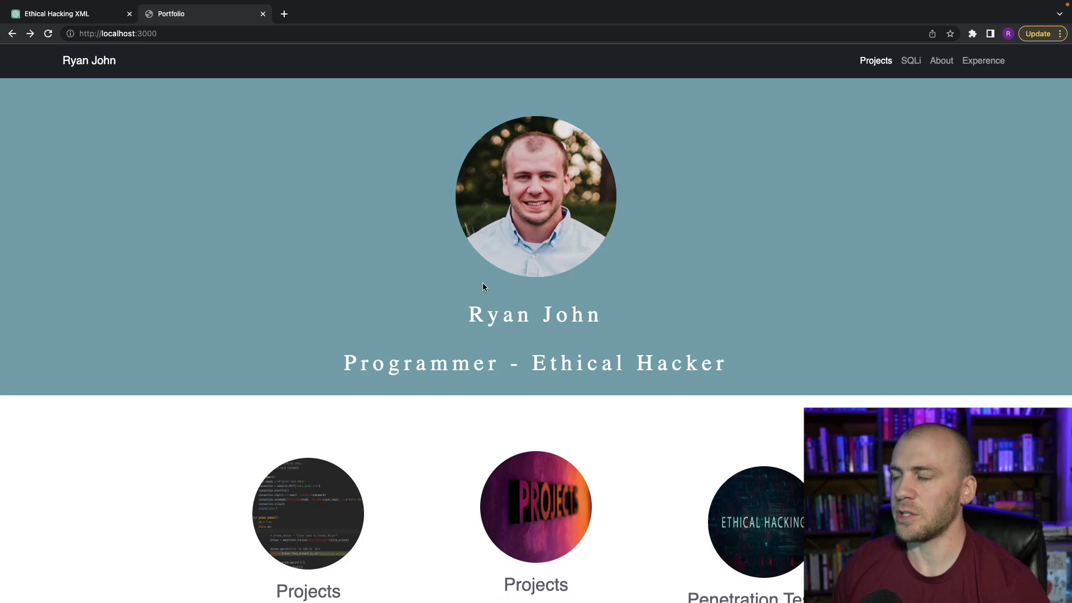
Review server.js in VS Code, scrolling through its Express /api and /login routes
{"action": "key", "text": "ctrl+Left"}
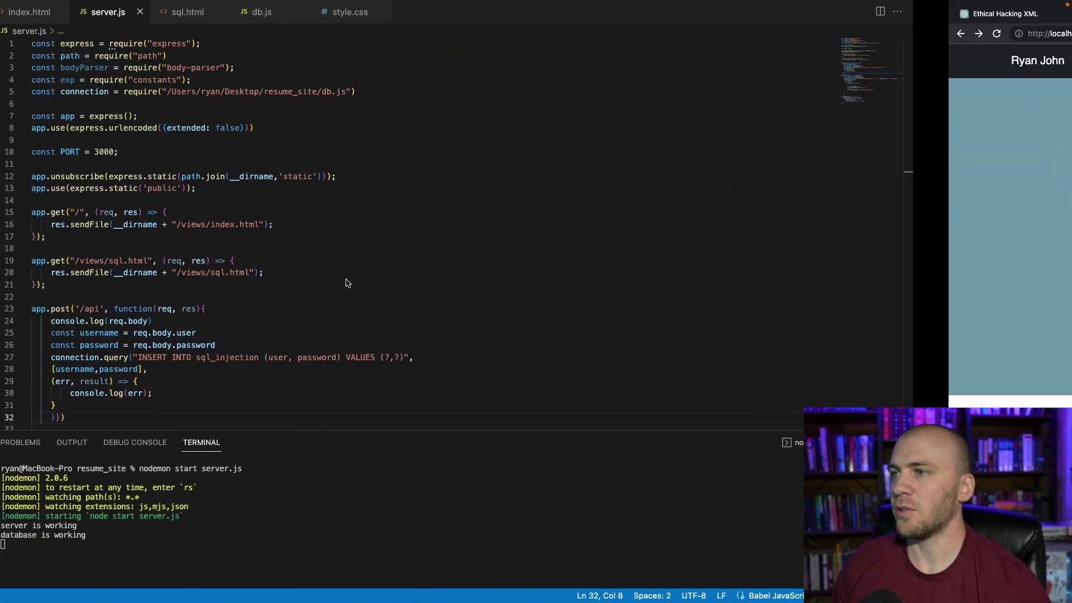
{"action": "scroll", "coordinate": [354, 343], "scroll_direction": "down", "scroll_amount": 1}
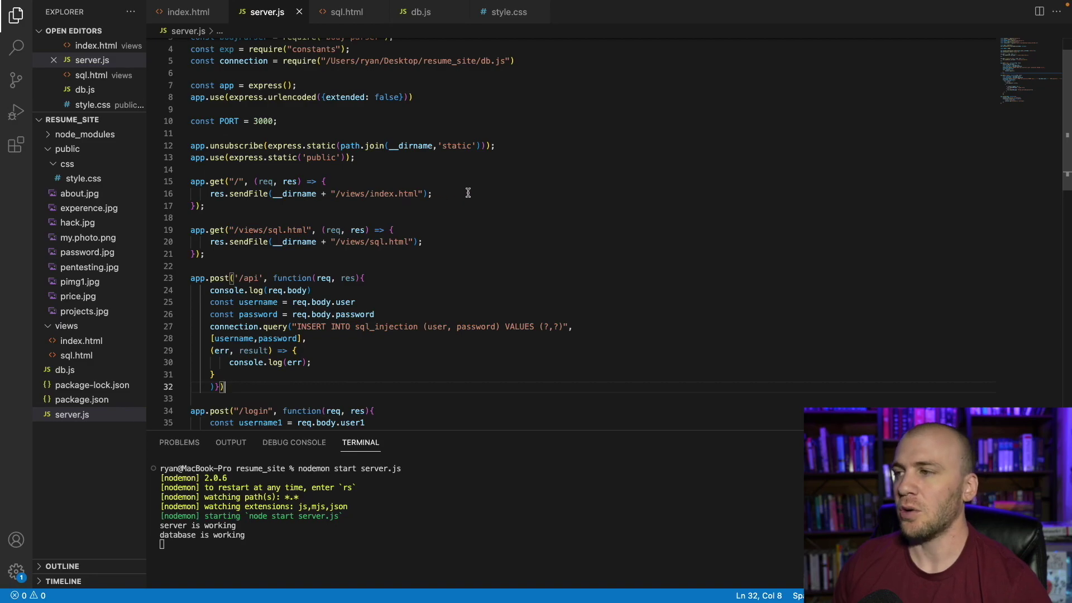
{"action": "scroll", "coordinate": [389, 217], "scroll_direction": "up", "scroll_amount": 1}
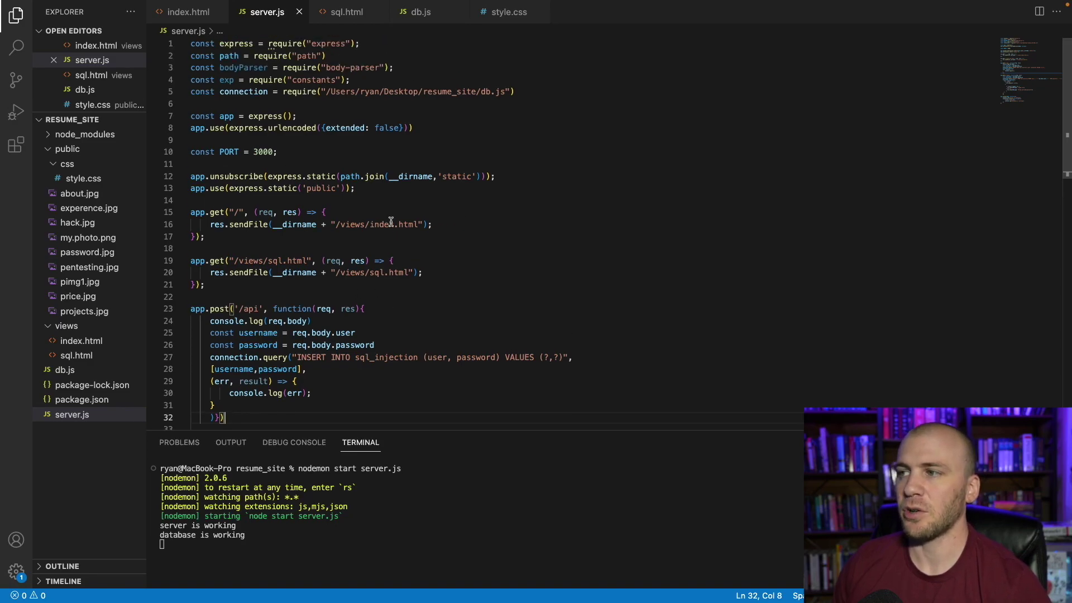
{"action": "scroll", "coordinate": [390, 220], "scroll_direction": "down", "scroll_amount": 7}
{"action": "scroll", "coordinate": [391, 222], "scroll_direction": "down", "scroll_amount": 2}
{"action": "scroll", "coordinate": [335, 184], "scroll_direction": "up", "scroll_amount": 12}
{"action": "scroll", "coordinate": [271, 146], "scroll_direction": "down", "scroll_amount": 12}
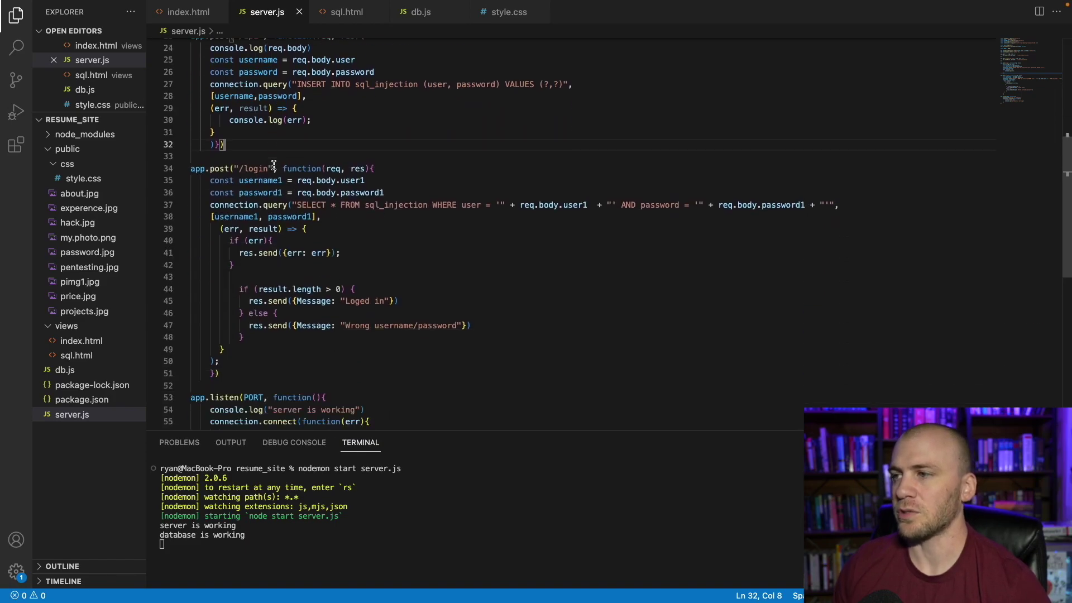
{"action": "scroll", "coordinate": [422, 256], "scroll_direction": "up", "scroll_amount": 10}
{"action": "scroll", "coordinate": [446, 235], "scroll_direction": "up", "scroll_amount": 2}
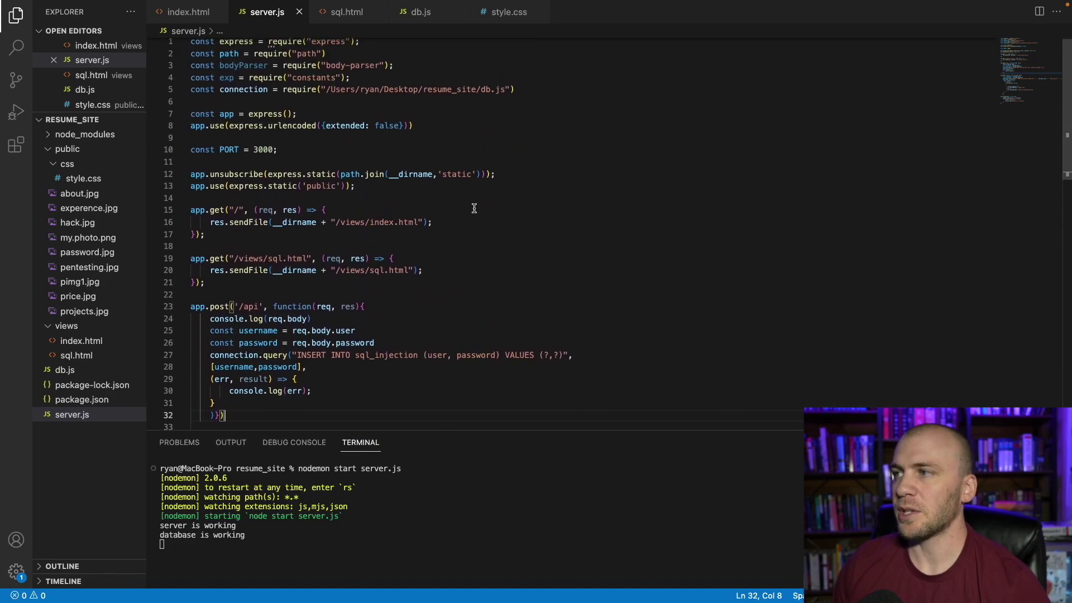
Select all of server.js and send it to a new ChatGPT chat asking 'Is this code vulnerable?'
{"action": "left_click", "coordinate": [476, 208]}
{"action": "key", "text": "super+a"}
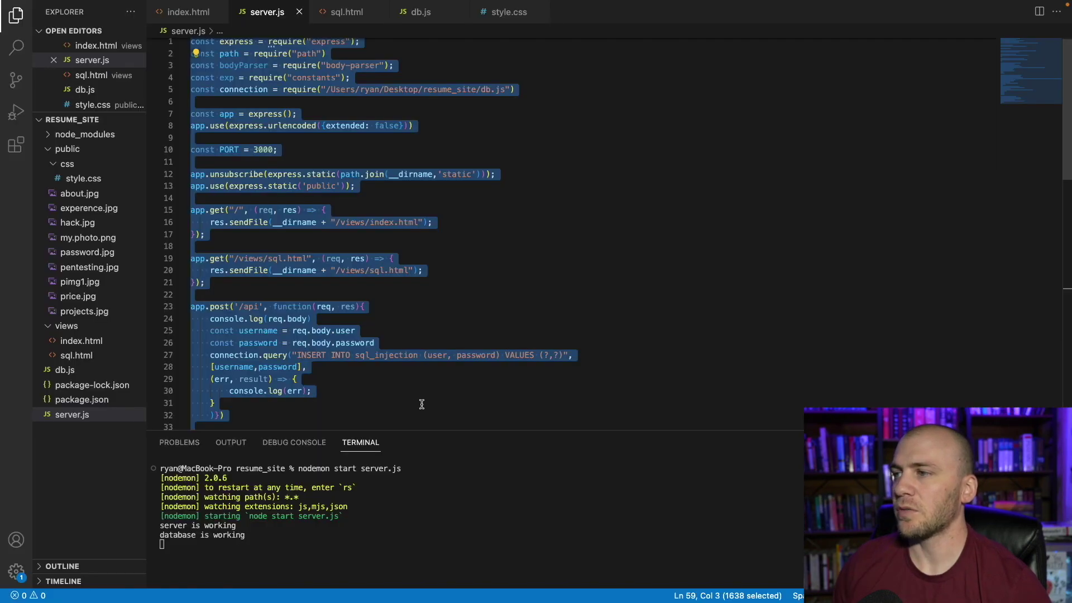
{"action": "key", "text": "ctrl+Right"}
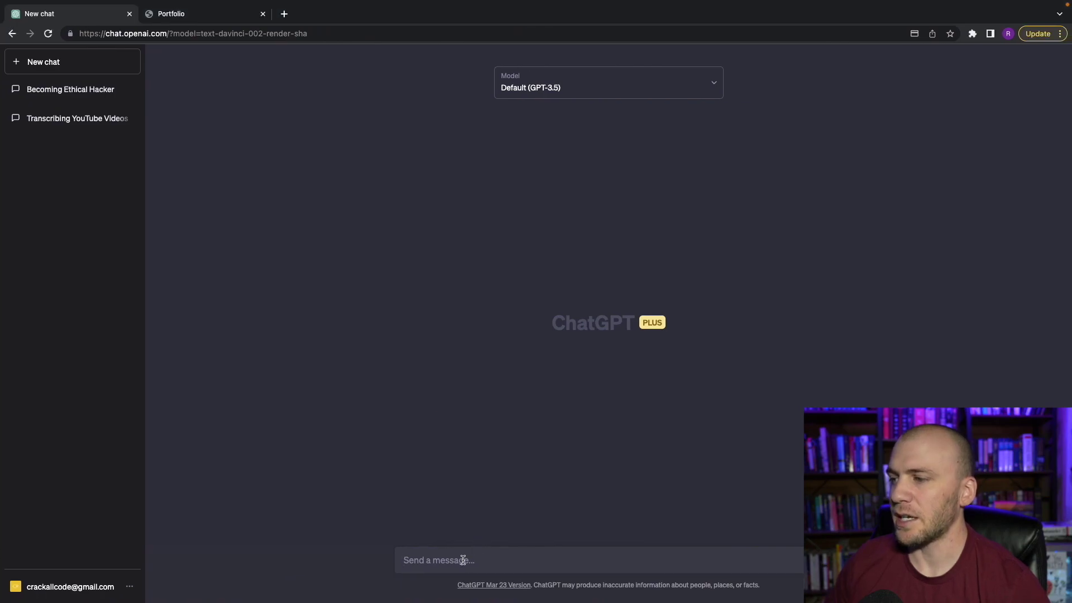
{"action": "left_click", "coordinate": [463, 560]}
{"action": "type", "text": "what is"}
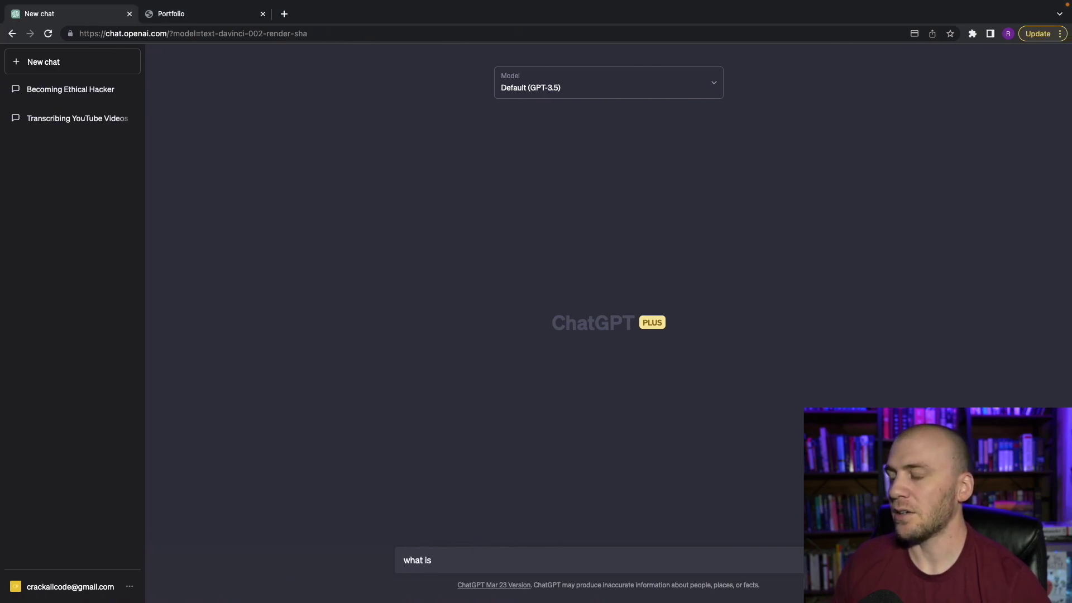
{"action": "key", "text": "BackSpace"}
{"action": "type", "text": "I"}
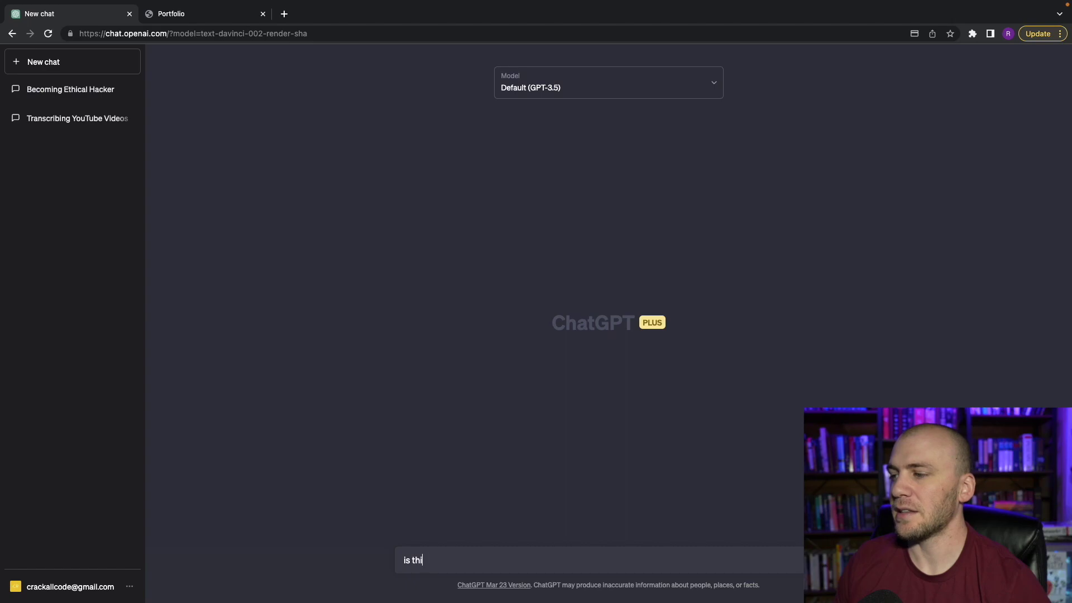
{"action": "type", "text": "s this code vulnerable"}
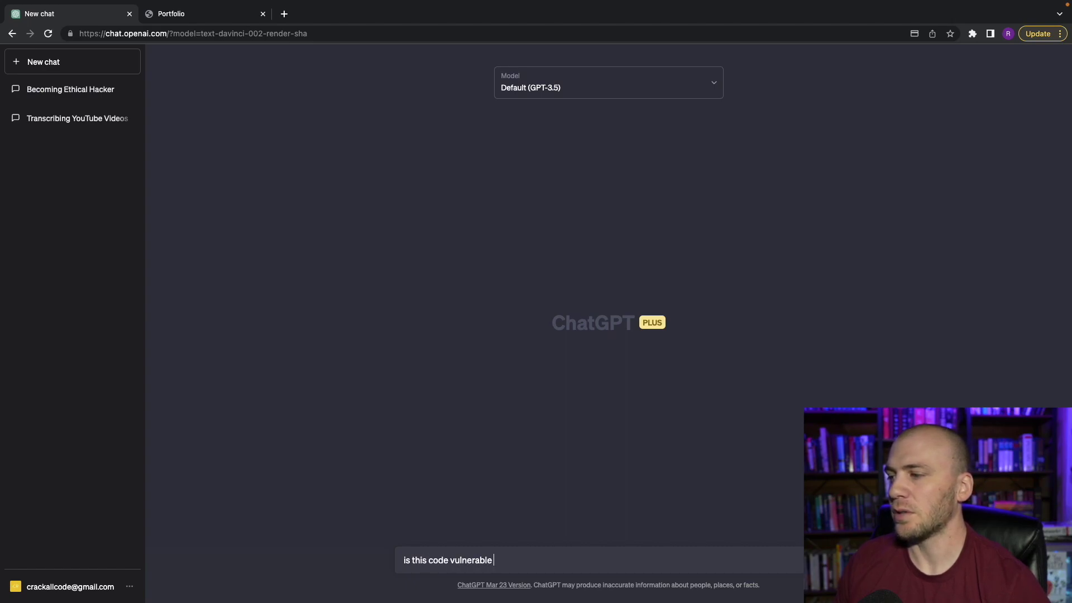
{"action": "key", "text": "super+v"}
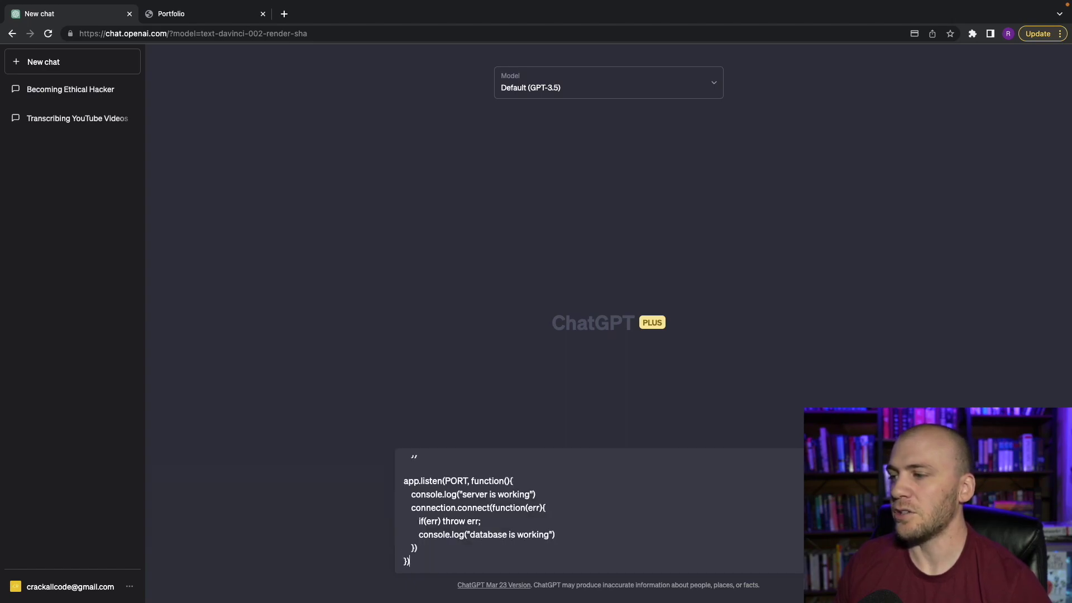
{"action": "key", "text": "Return"}
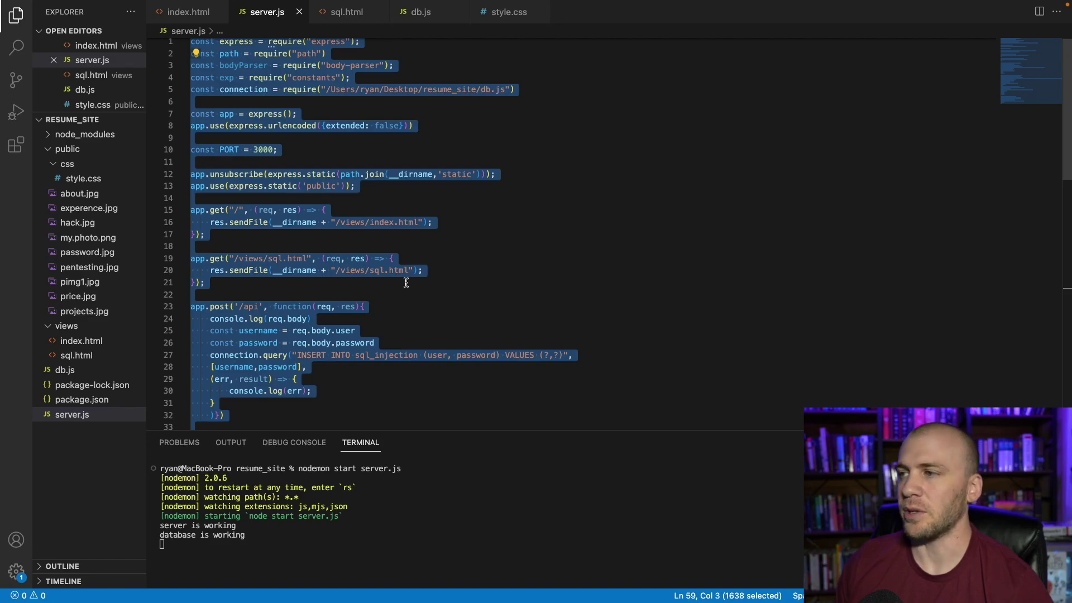
Check the running portfolio site and server.js, then read ChatGPT's full vulnerability answer
{"action": "key", "text": "ctrl+Right"}
{"action": "left_click", "coordinate": [206, 15]}
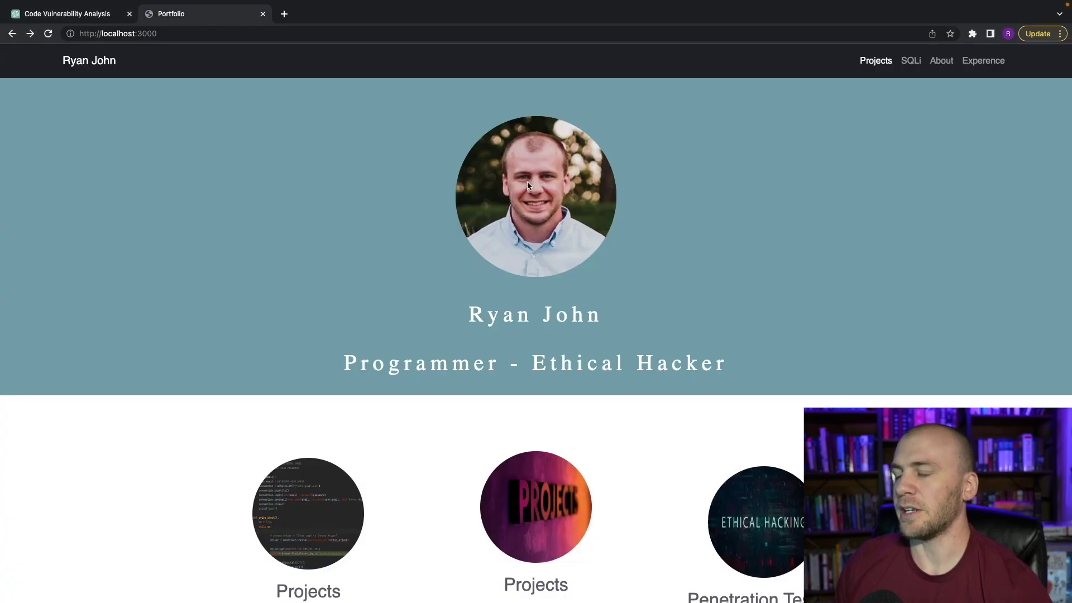
{"action": "left_click", "coordinate": [72, 17]}
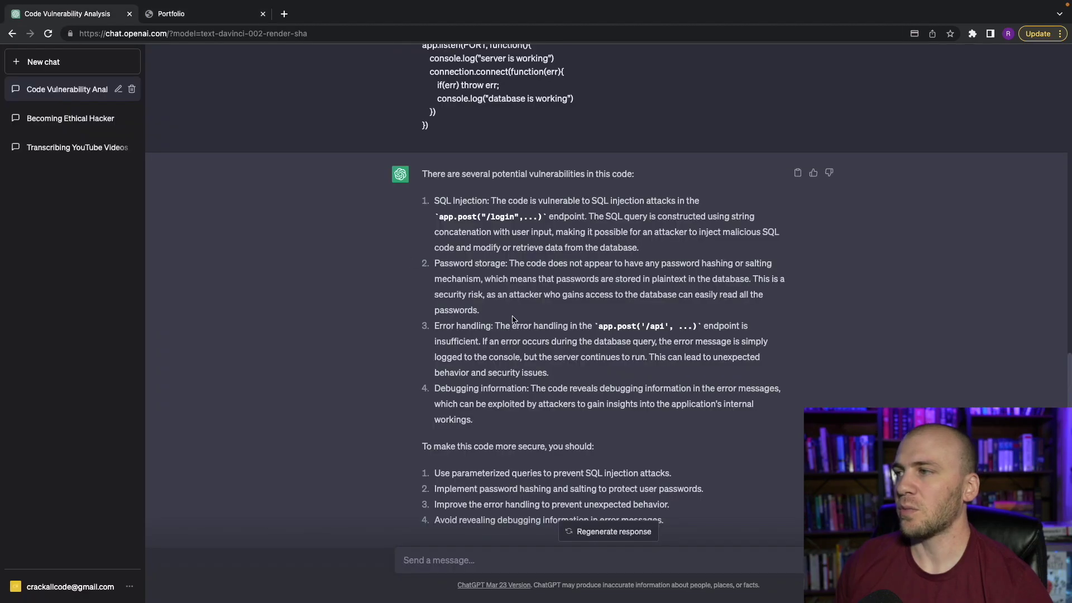
{"action": "key", "text": "ctrl+Left"}
{"action": "key", "text": "ctrl+Right"}
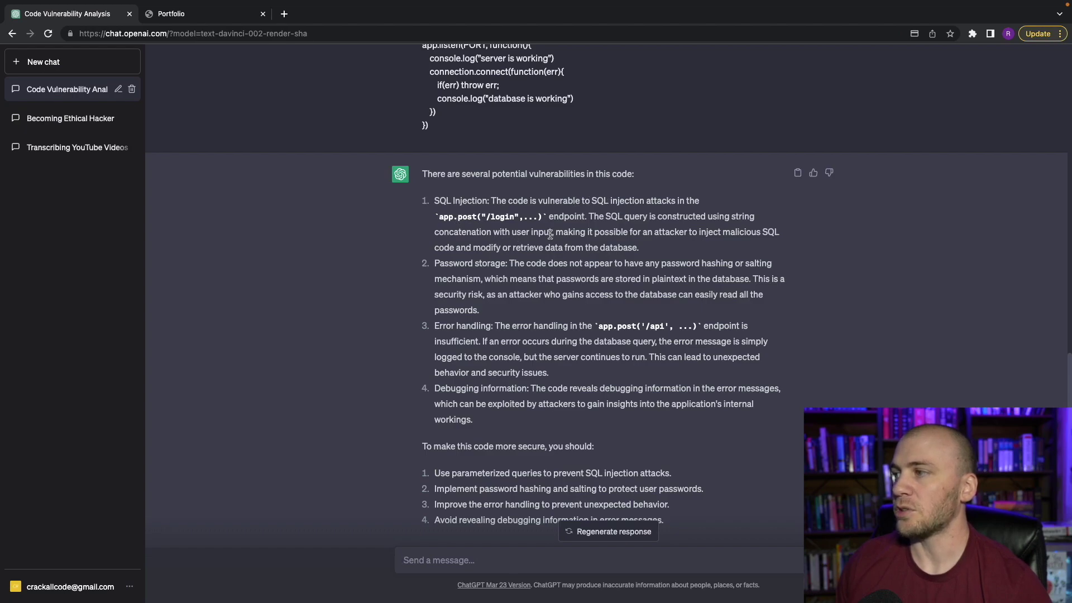
{"action": "scroll", "coordinate": [527, 290], "scroll_direction": "down", "scroll_amount": 2}
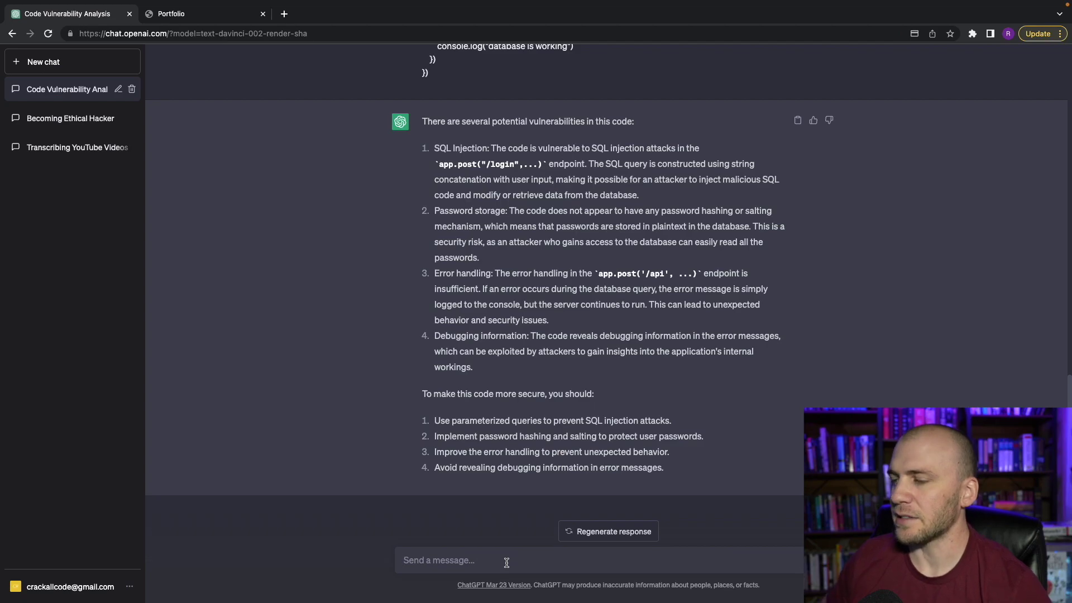
Ask ChatGPT 'how do we fix this vulnerability' and scroll through its suggested fix
{"action": "type", "text": "how"}
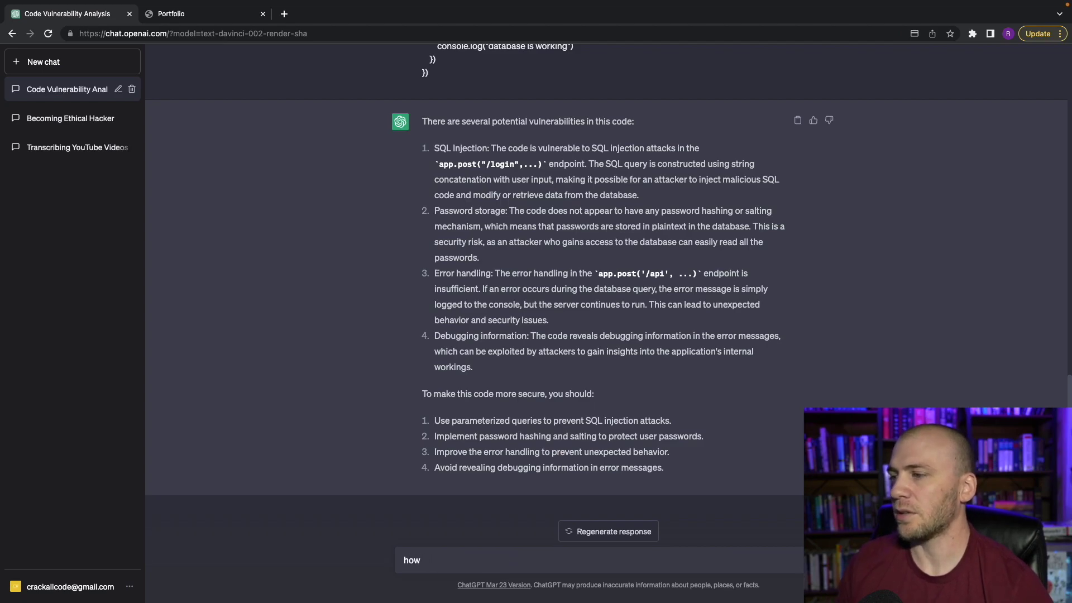
{"action": "type", "text": " do we fix this c"}
{"action": "key", "text": "BackSpace"}
{"action": "type", "text": "vulnerablity"}
{"action": "key", "text": "Return"}
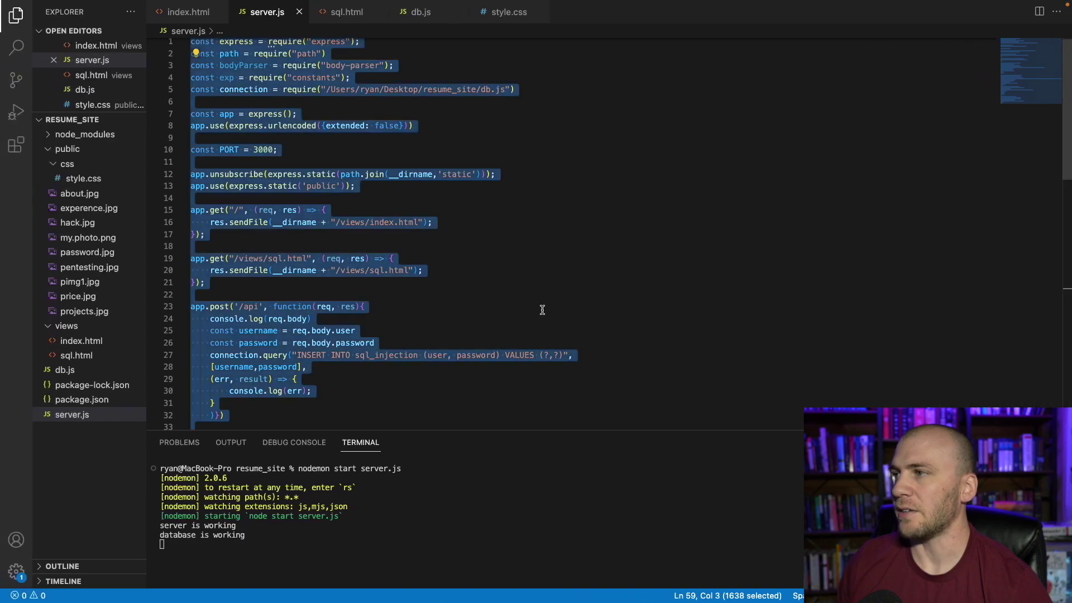
{"action": "scroll", "coordinate": [498, 299], "scroll_direction": "down", "scroll_amount": 5}
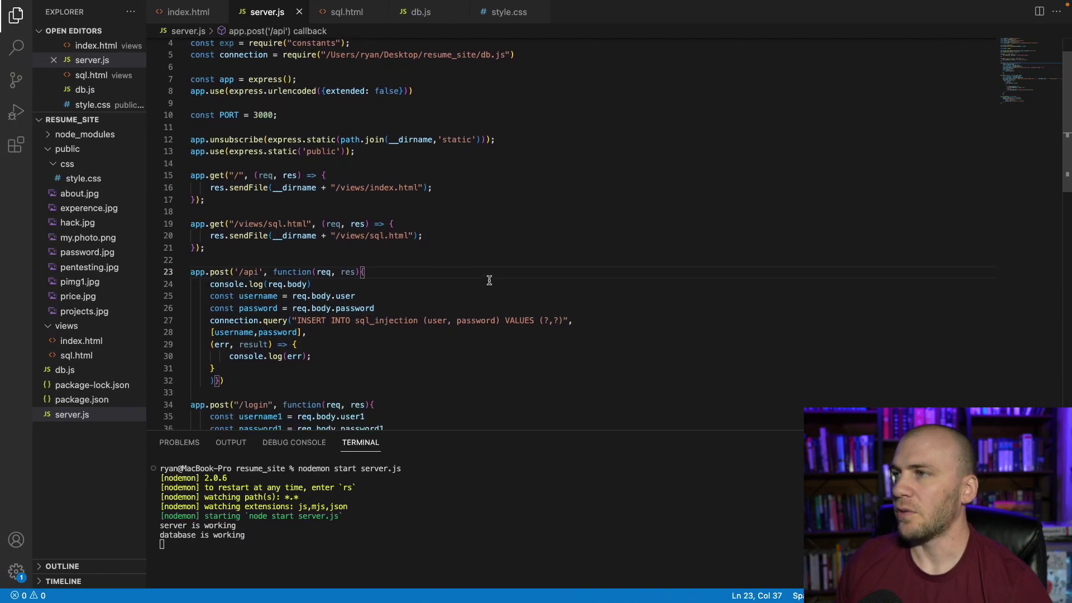
{"action": "scroll", "coordinate": [489, 281], "scroll_direction": "down", "scroll_amount": 1}
Compare line 37's concatenated WHERE clause with ChatGPT's ?-placeholder login query
{"action": "left_click_drag", "start_coordinate": [438, 240], "coordinate": [804, 240]}
{"action": "left_click", "coordinate": [610, 336]}
{"action": "key", "text": "super+Tab"}
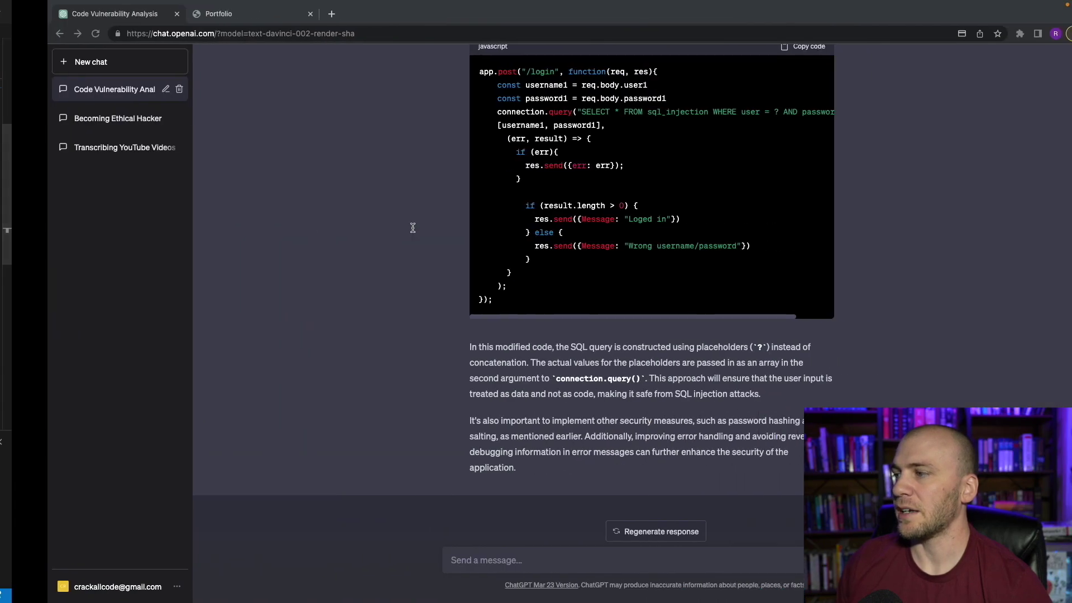
{"action": "scroll", "coordinate": [472, 292], "scroll_direction": "up", "scroll_amount": 3}
{"action": "scroll", "coordinate": [472, 290], "scroll_direction": "up", "scroll_amount": 1}
{"action": "left_click_drag", "start_coordinate": [549, 181], "coordinate": [797, 190]}
{"action": "key", "text": "ctrl+Left"}
Compare the /api route's (?,?) INSERT query on line 27 with ChatGPT's parameterized SELECT
{"action": "left_click", "coordinate": [472, 136]}
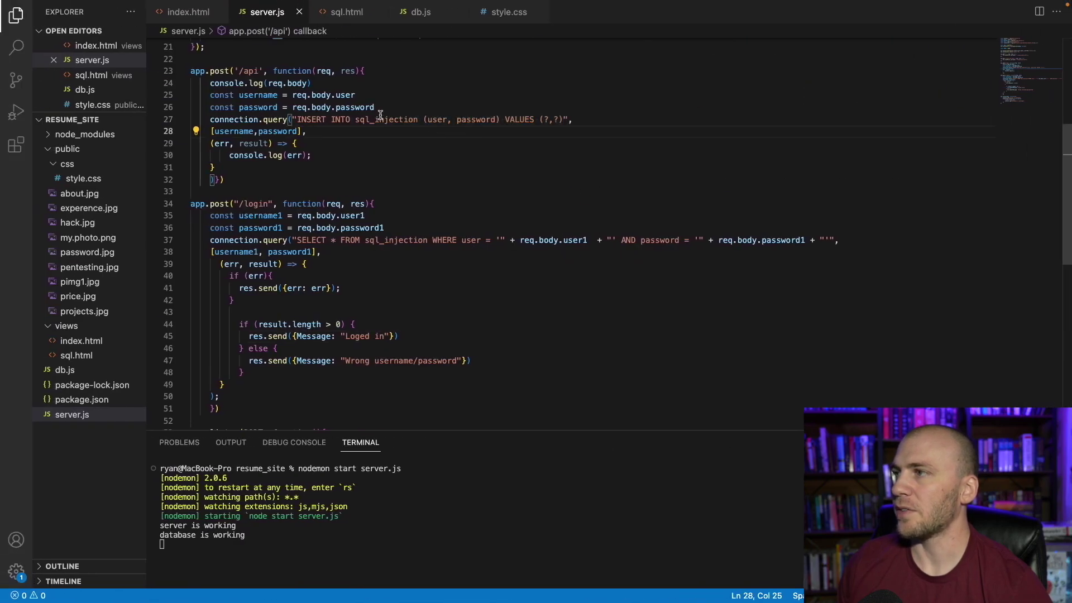
{"action": "left_click_drag", "start_coordinate": [379, 118], "coordinate": [559, 119]}
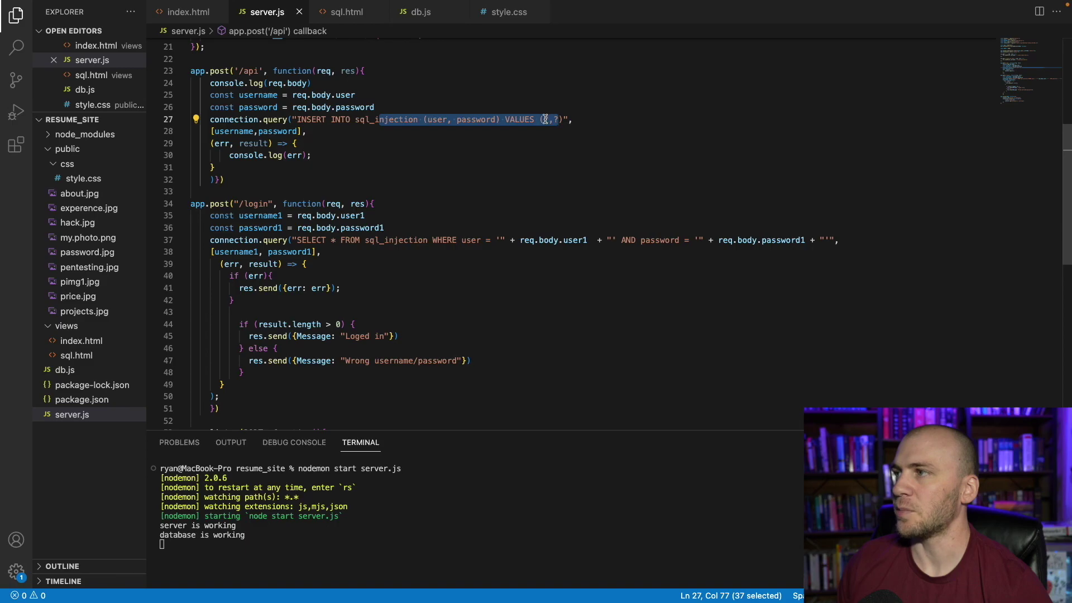
{"action": "key", "text": "ctrl+Right"}
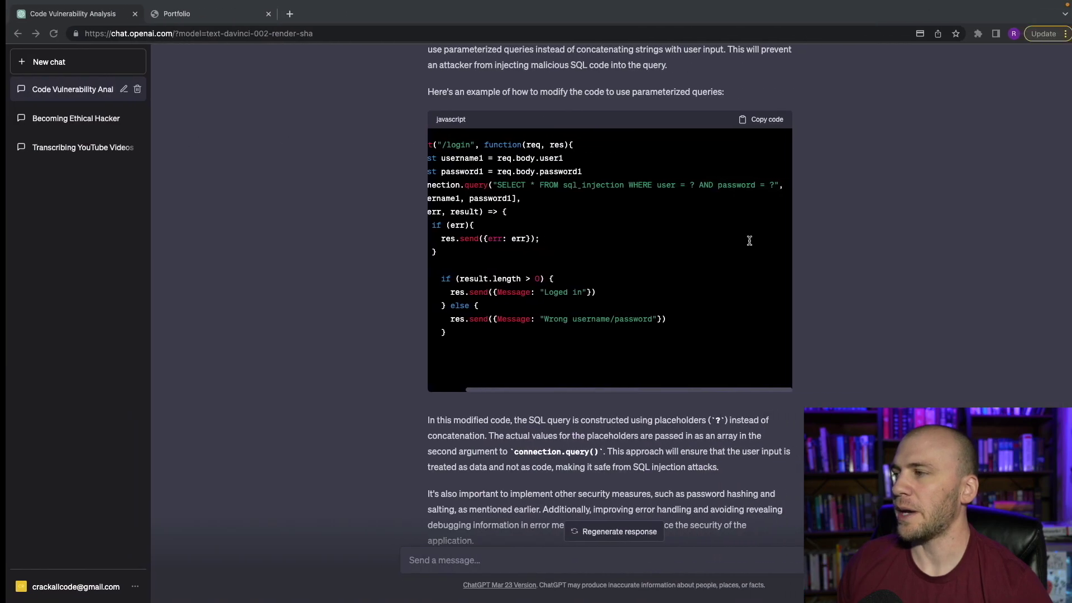
{"action": "left_click_drag", "start_coordinate": [501, 186], "coordinate": [685, 186]}
{"action": "left_click", "coordinate": [674, 193]}
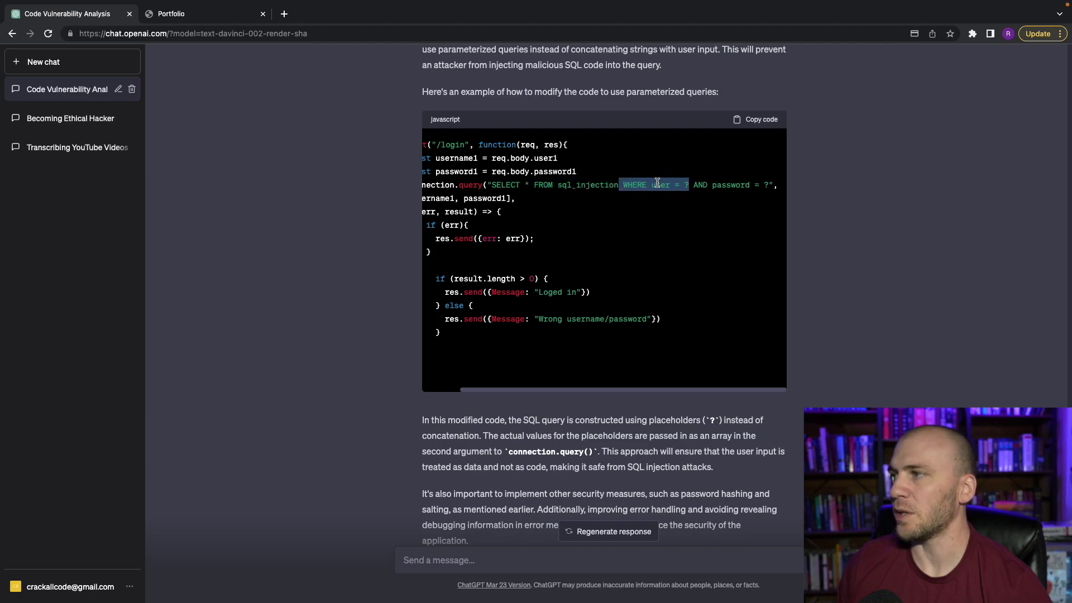
{"action": "left_click", "coordinate": [669, 206]}
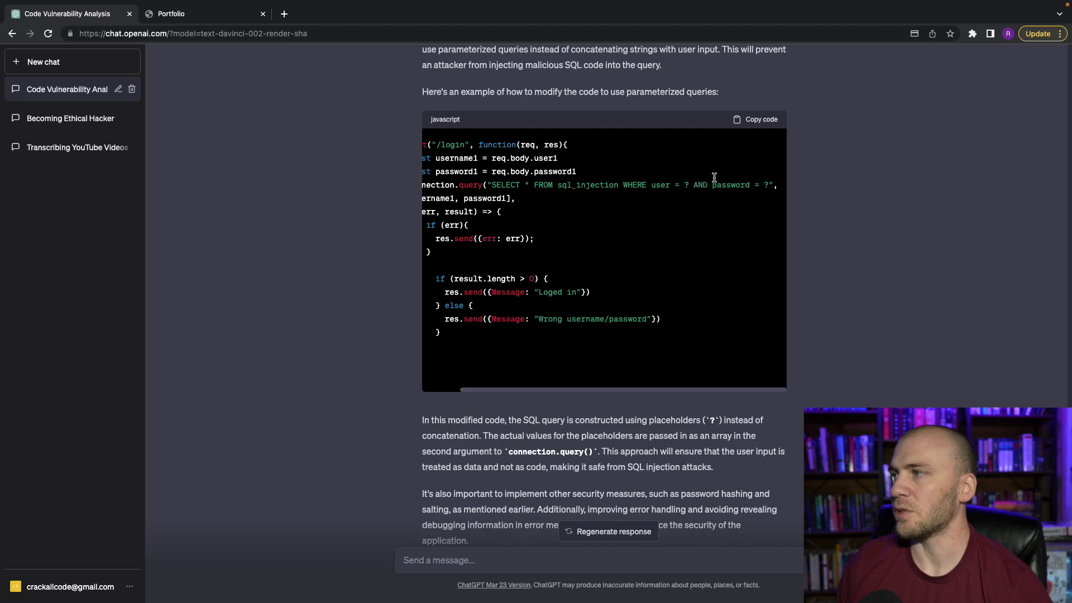
{"action": "key", "text": "super+Tab"}
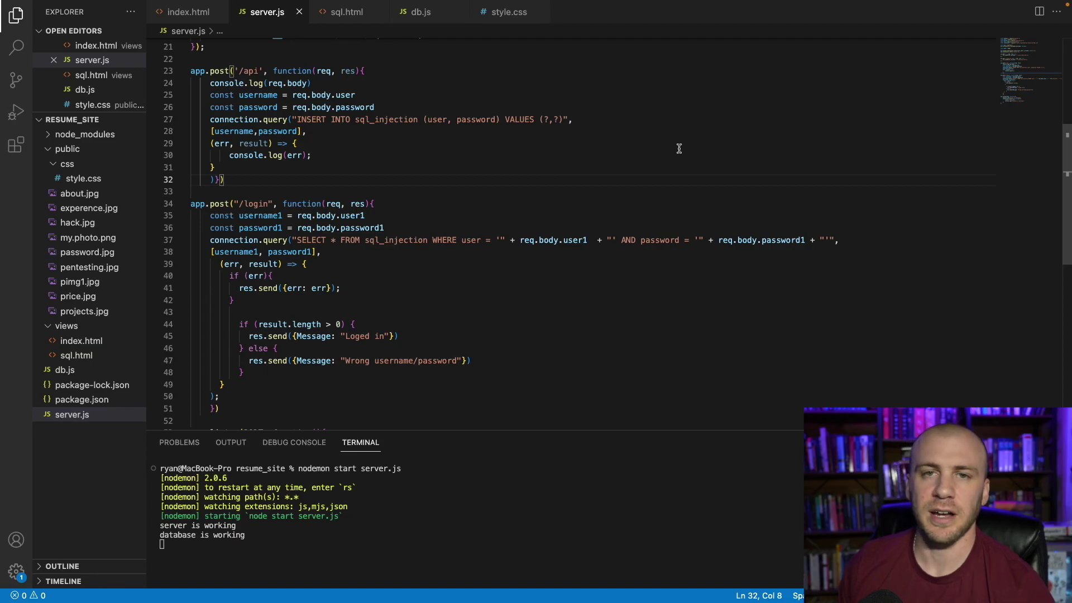
{"action": "key", "text": "super+Tab"}
{"action": "scroll", "coordinate": [603, 289], "scroll_direction": "up", "scroll_amount": 1}
{"action": "scroll", "coordinate": [603, 289], "scroll_direction": "up", "scroll_amount": 3}
{"action": "key", "text": "super+Tab"}
Select all of sql.html and send it to ChatGPT with 'is this code vulnerable'
{"action": "key", "text": "super+Tab"}
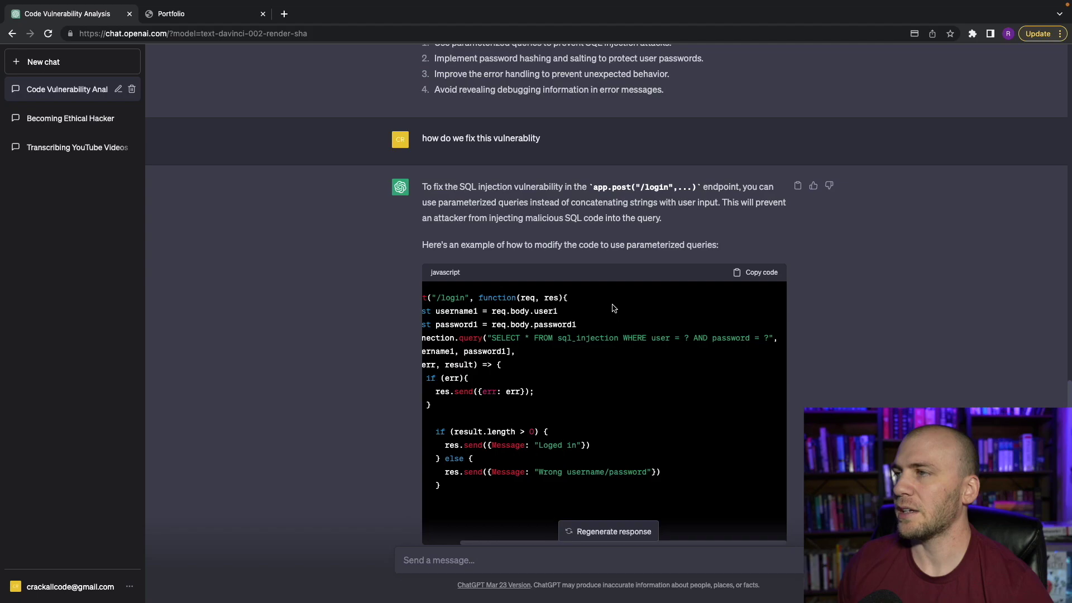
{"action": "key", "text": "super+Tab"}
{"action": "left_click", "coordinate": [347, 12]}
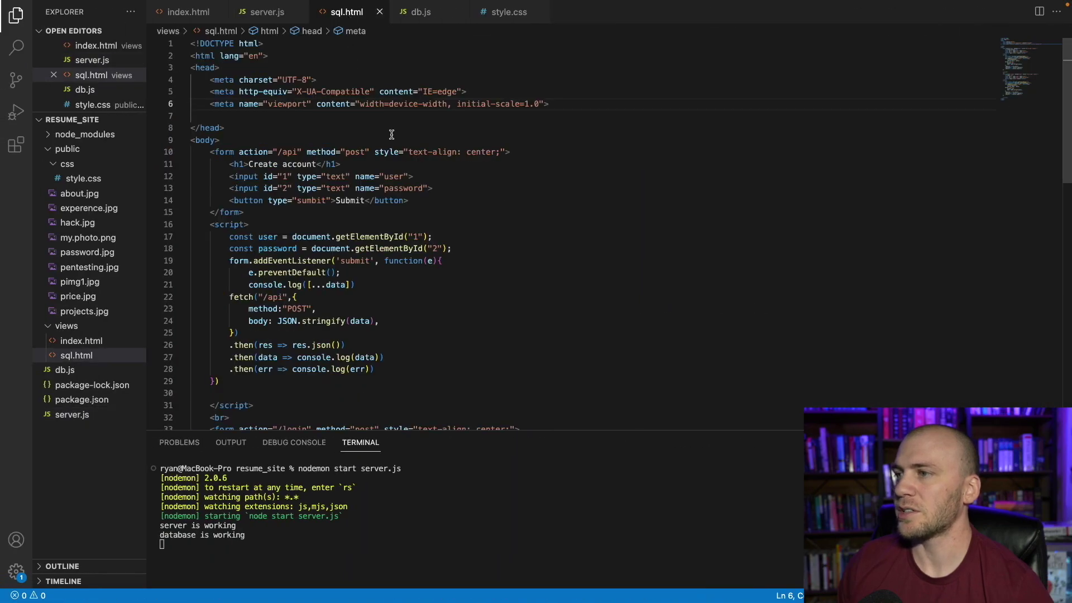
{"action": "scroll", "coordinate": [391, 134], "scroll_direction": "down", "scroll_amount": 1}
{"action": "scroll", "coordinate": [391, 135], "scroll_direction": "up", "scroll_amount": 1}
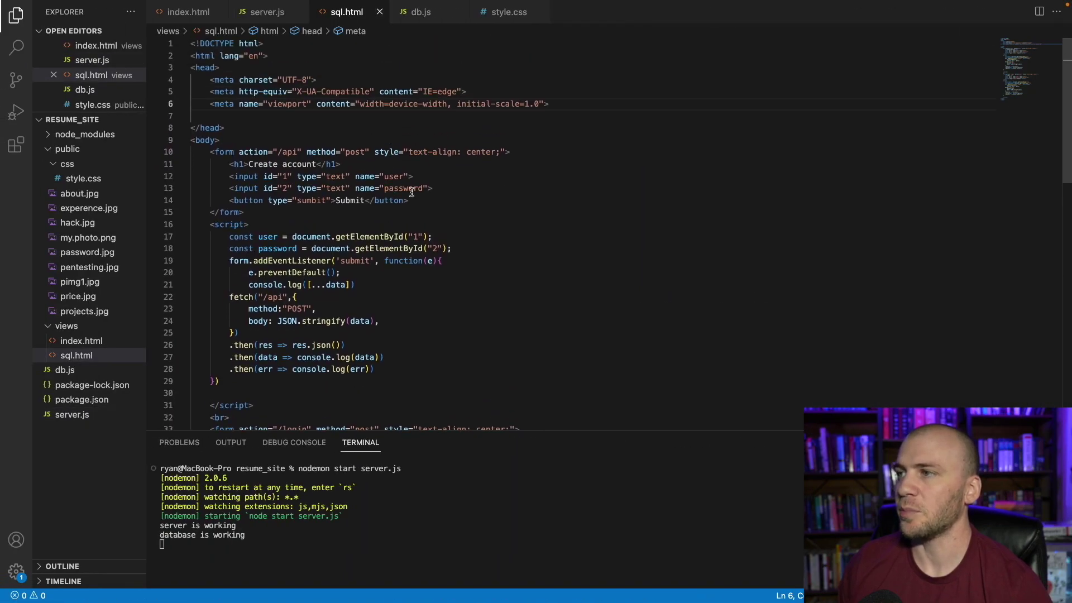
{"action": "scroll", "coordinate": [554, 208], "scroll_direction": "down", "scroll_amount": 1}
{"action": "key", "text": "super+a"}
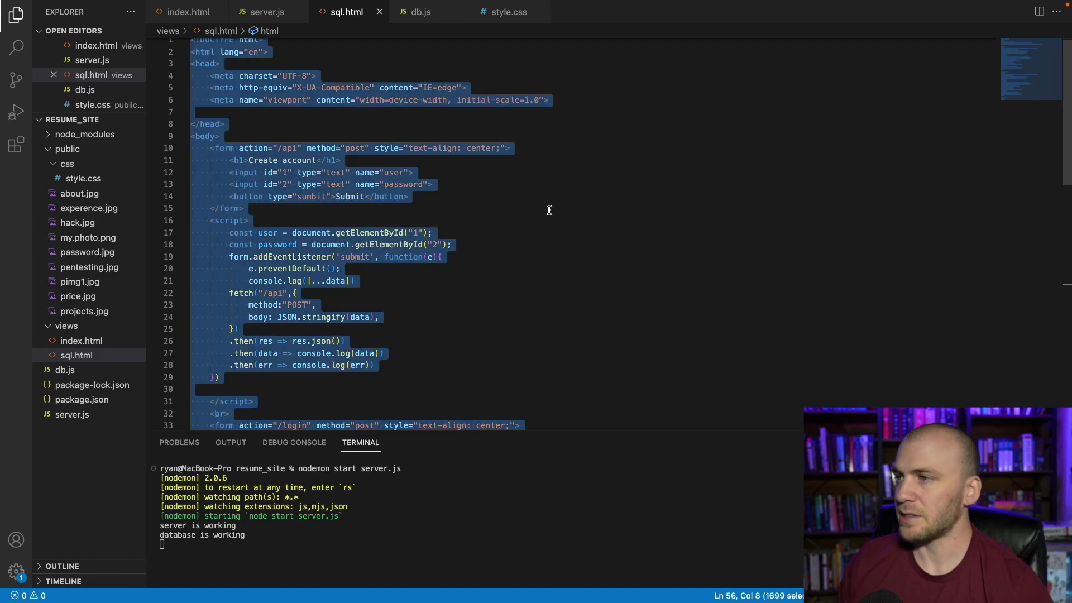
{"action": "key", "text": "super+Tab"}
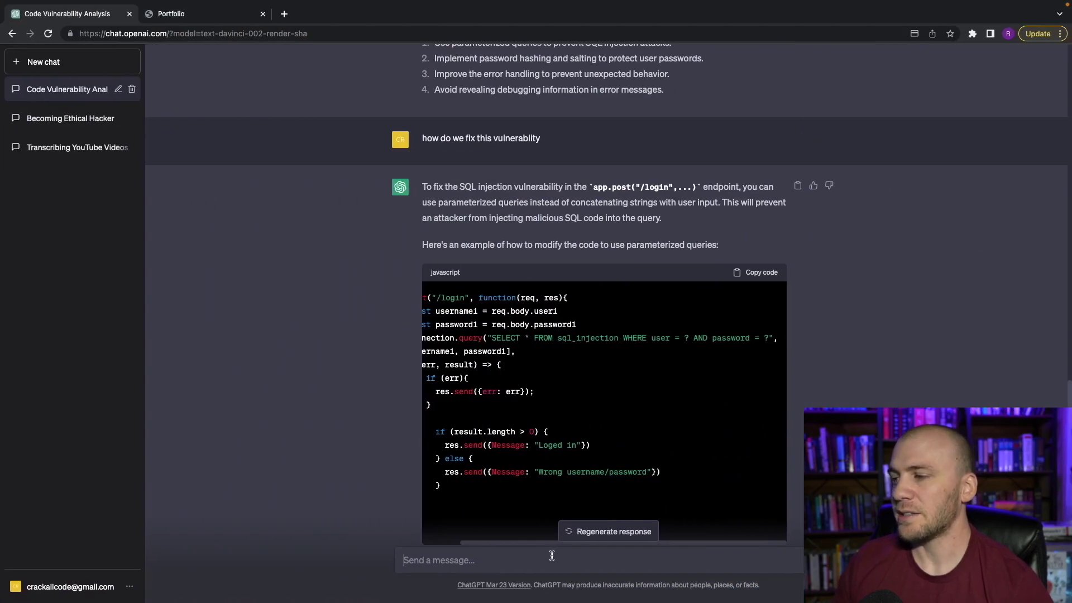
{"action": "type", "text": "is this code vu"}
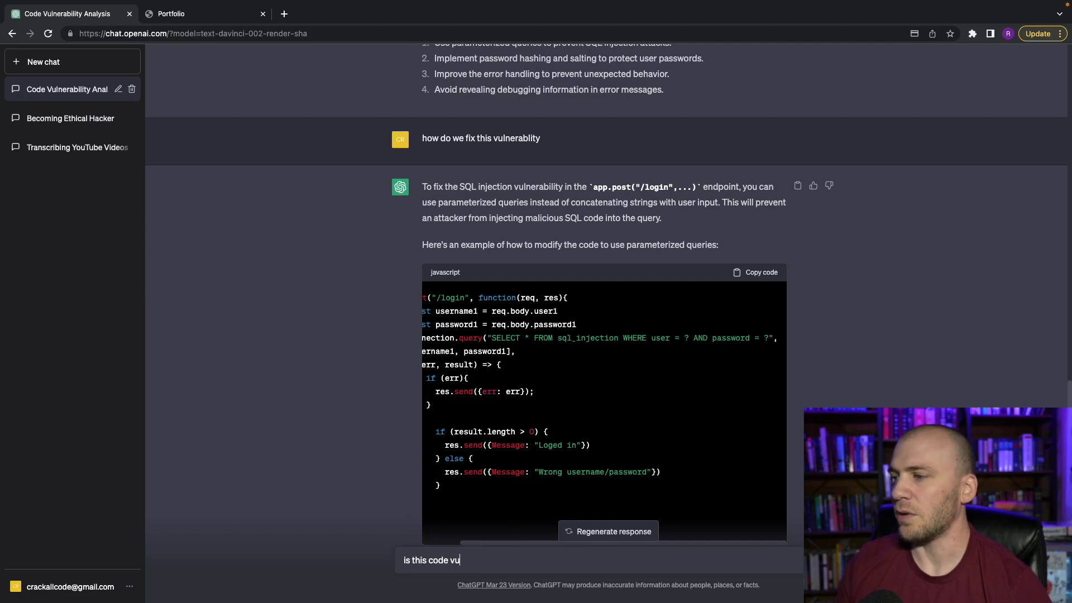
{"action": "type", "text": "lnerable"}
{"action": "key", "text": "super+v"}
{"action": "key", "text": "Return"}
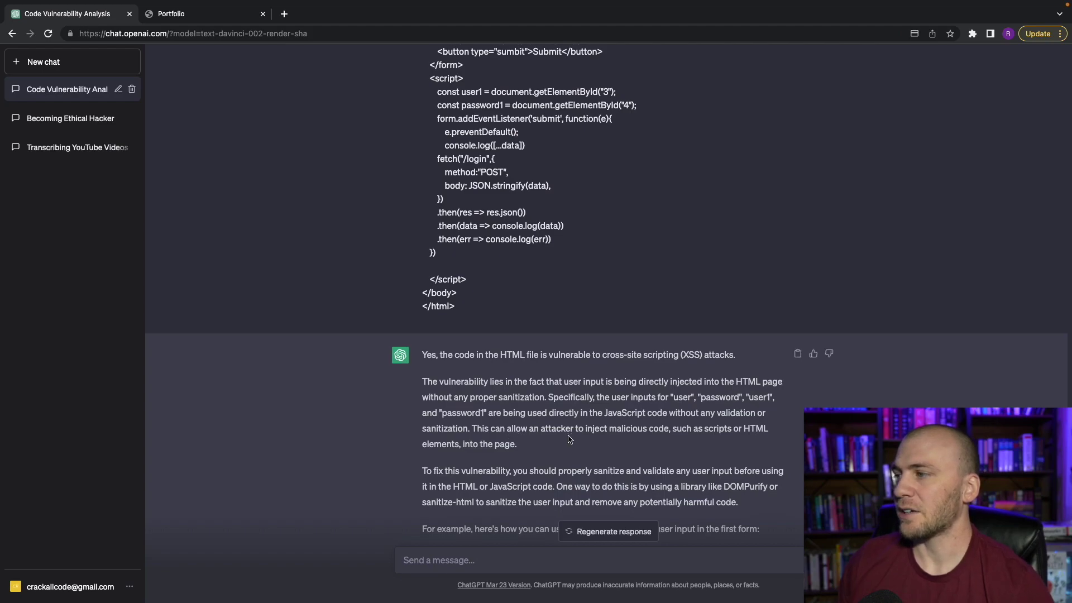
Read ChatGPT's explanation of unsanitized inputs and scroll to the DOMPurify.sanitize() example
{"action": "scroll", "coordinate": [576, 391], "scroll_direction": "down", "scroll_amount": 2}
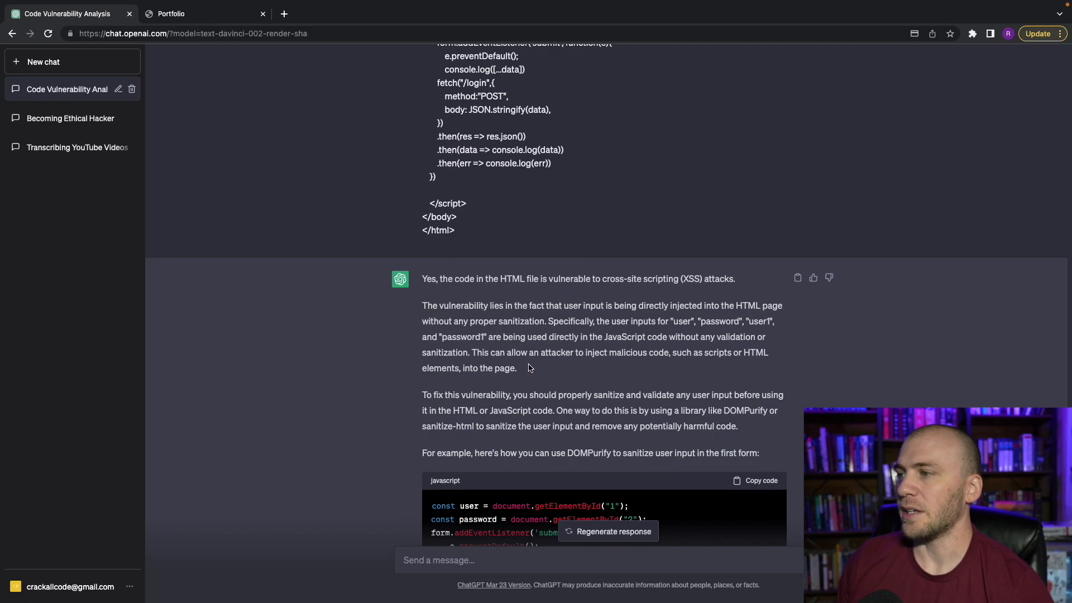
{"action": "left_click_drag", "start_coordinate": [527, 367], "coordinate": [483, 338]}
{"action": "left_click", "coordinate": [591, 395]}
{"action": "scroll", "coordinate": [590, 396], "scroll_direction": "down", "scroll_amount": 5}
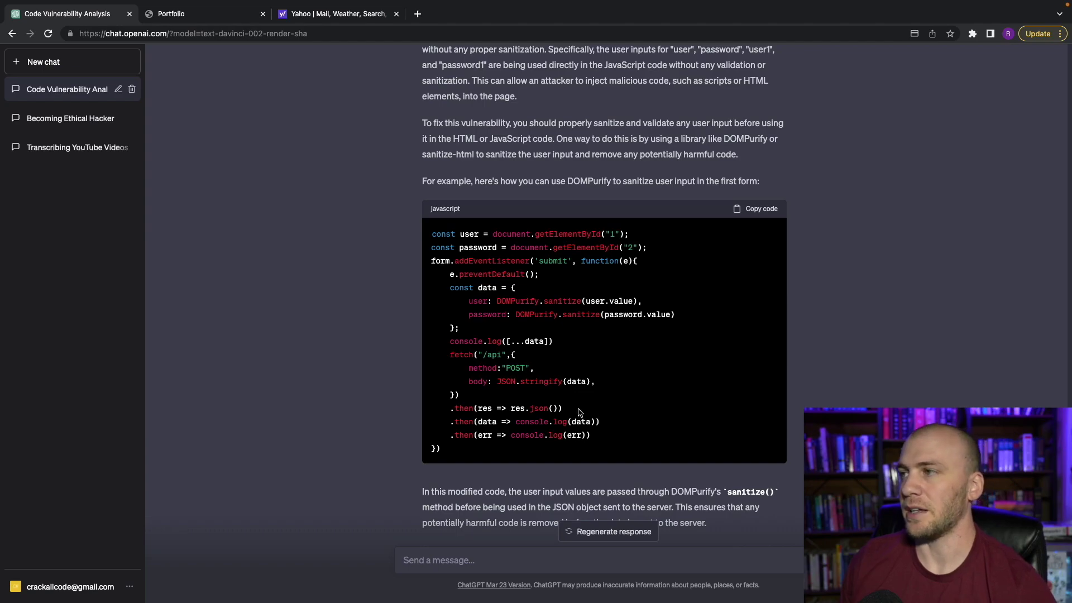
{"action": "scroll", "coordinate": [586, 411], "scroll_direction": "down", "scroll_amount": 2}
{"action": "scroll", "coordinate": [603, 379], "scroll_direction": "up", "scroll_amount": 3}
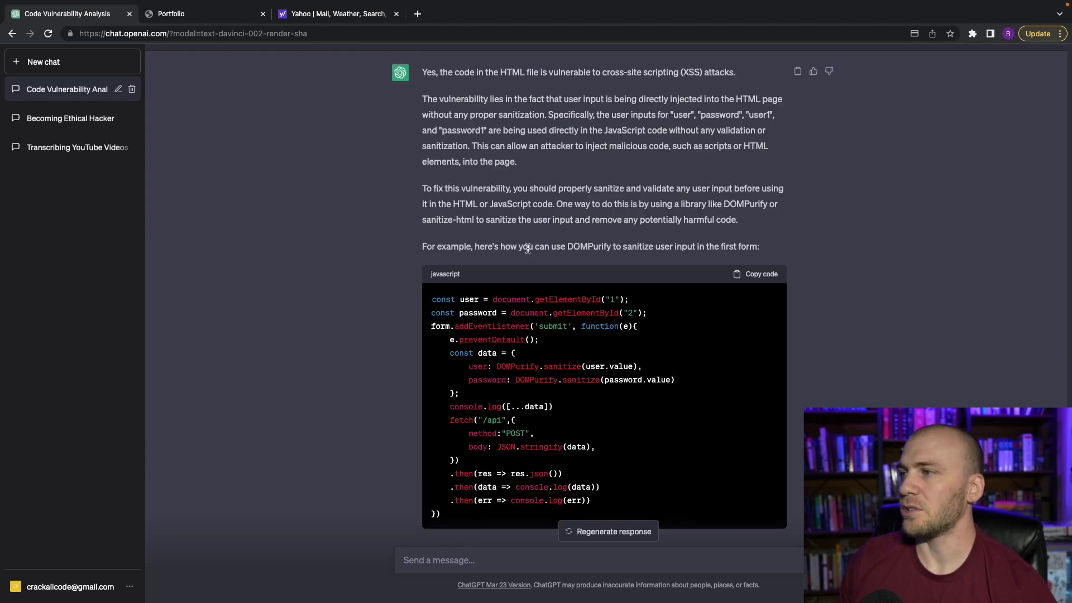
{"action": "left_click_drag", "start_coordinate": [456, 247], "coordinate": [625, 247]}
{"action": "left_click", "coordinate": [579, 247]}
{"action": "scroll", "coordinate": [567, 246], "scroll_direction": "down", "scroll_amount": 1}
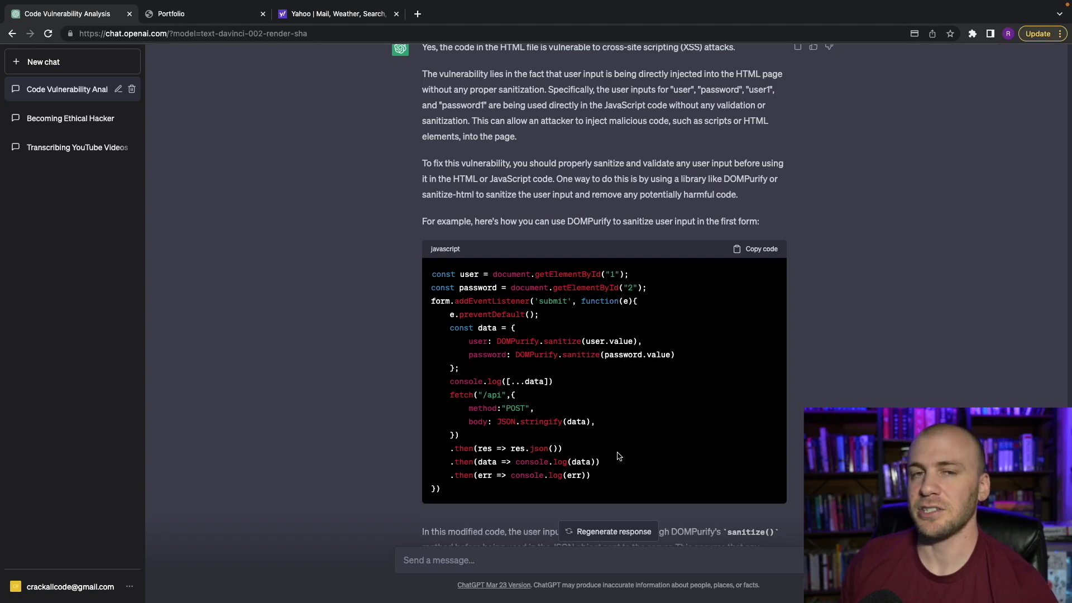
{"action": "left_click_drag", "start_coordinate": [613, 222], "coordinate": [764, 226]}
{"action": "scroll", "coordinate": [670, 382], "scroll_direction": "up", "scroll_amount": 1}
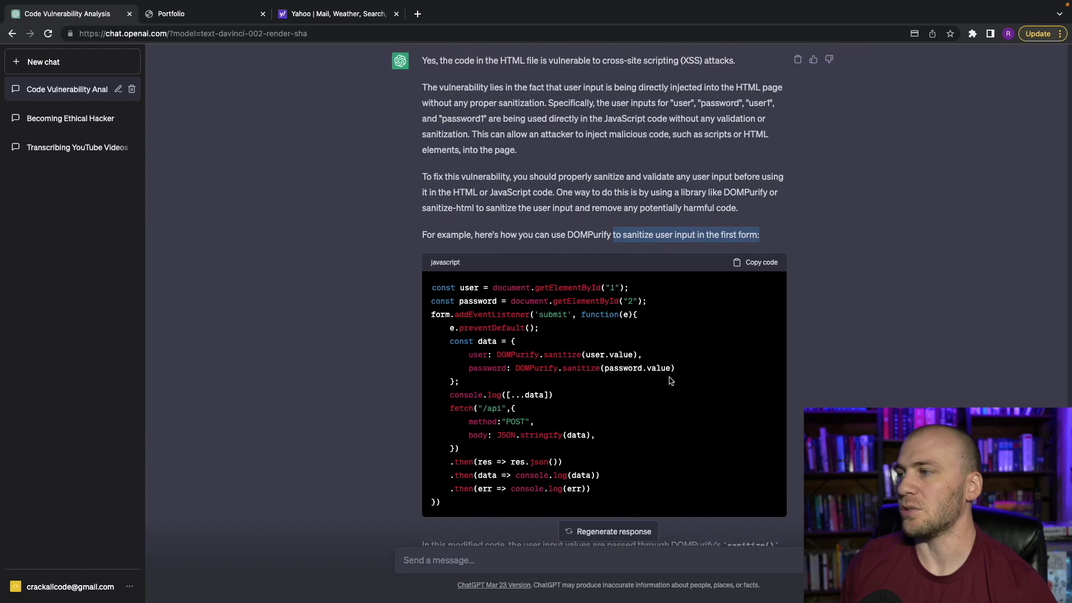
{"action": "left_click_drag", "start_coordinate": [492, 353], "coordinate": [587, 355]}
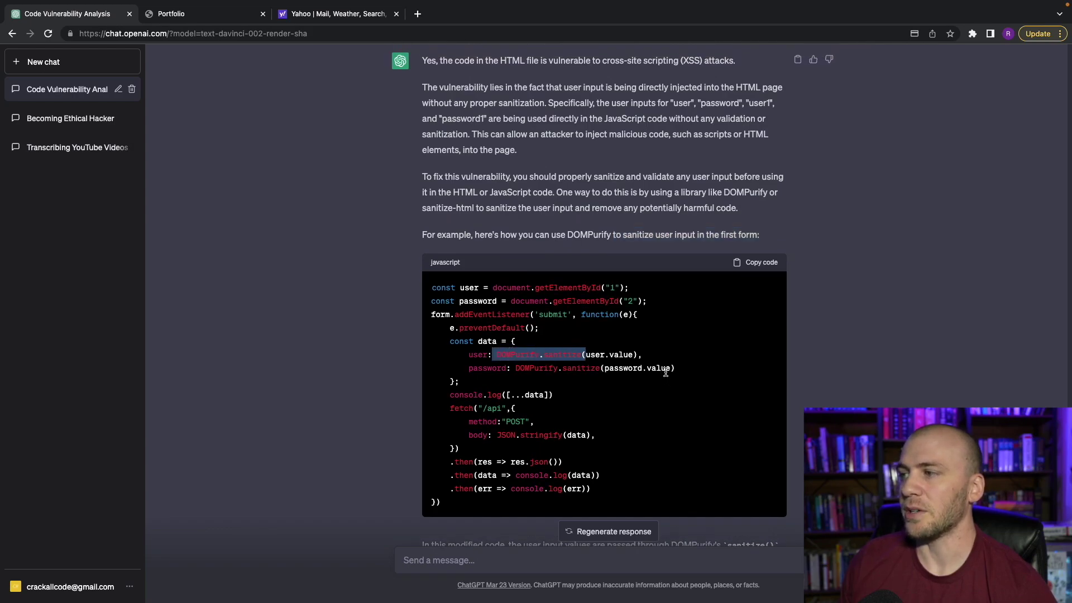
{"action": "left_click_drag", "start_coordinate": [496, 355], "coordinate": [592, 359]}
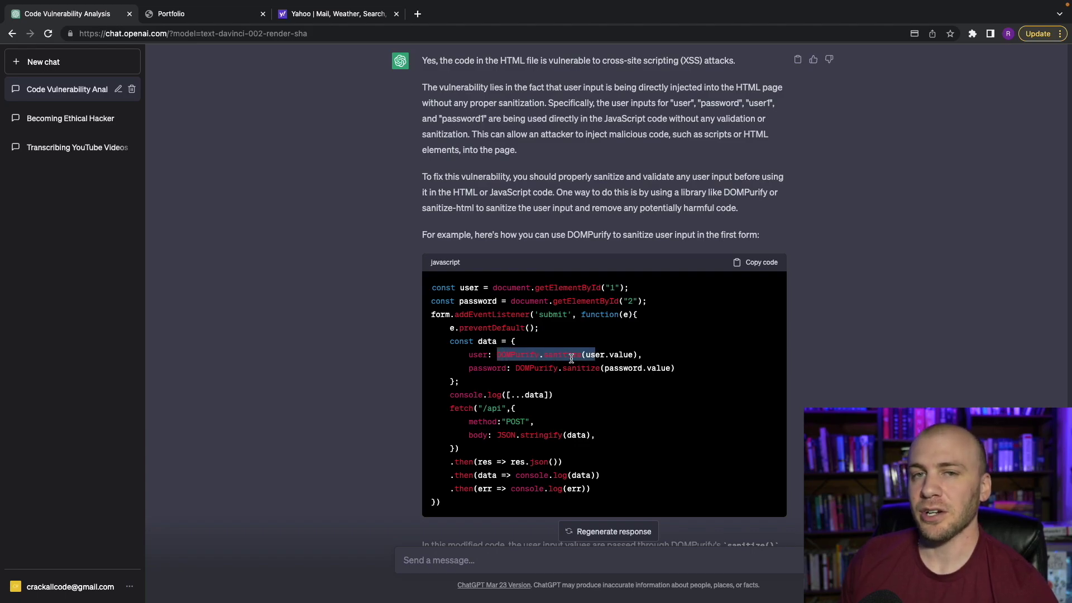
{"action": "left_click", "coordinate": [486, 355]}
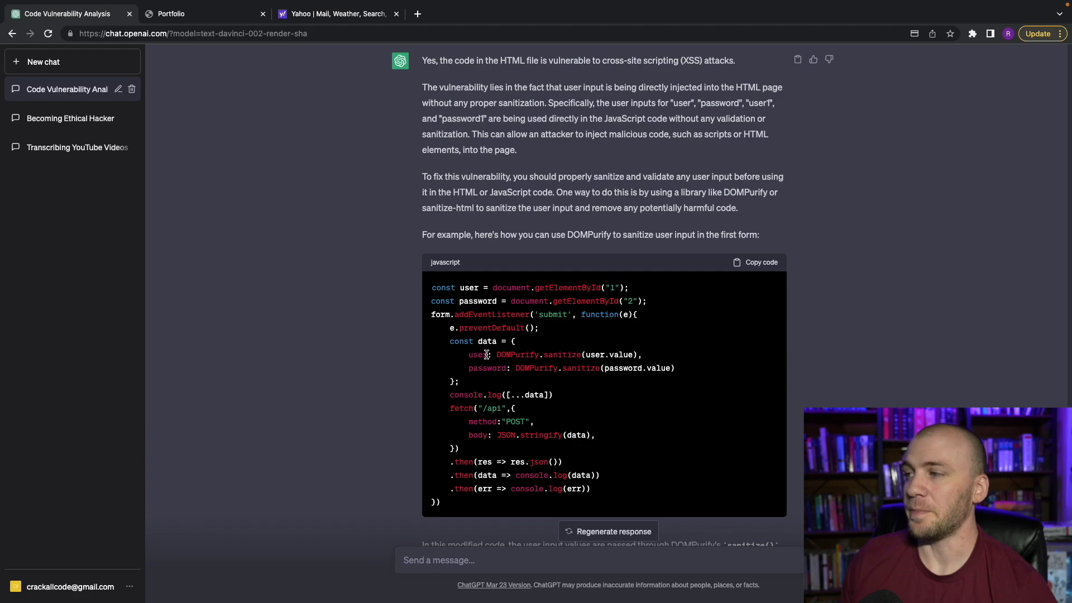
{"action": "scroll", "coordinate": [554, 355], "scroll_direction": "down", "scroll_amount": 1}
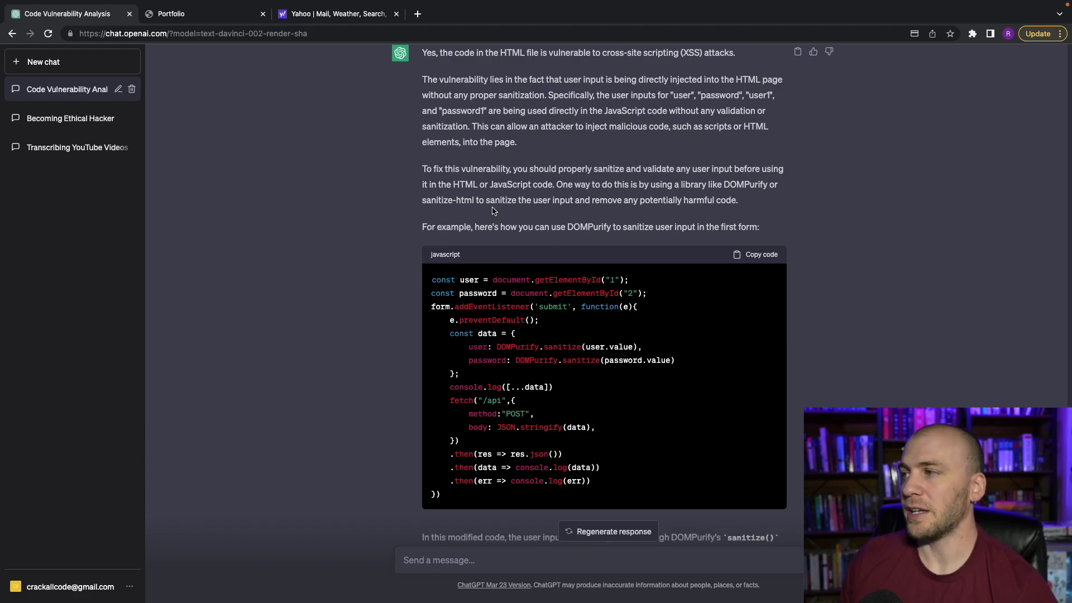
{"action": "left_click_drag", "start_coordinate": [505, 226], "coordinate": [674, 227]}
{"action": "scroll", "coordinate": [611, 330], "scroll_direction": "up", "scroll_amount": 1}
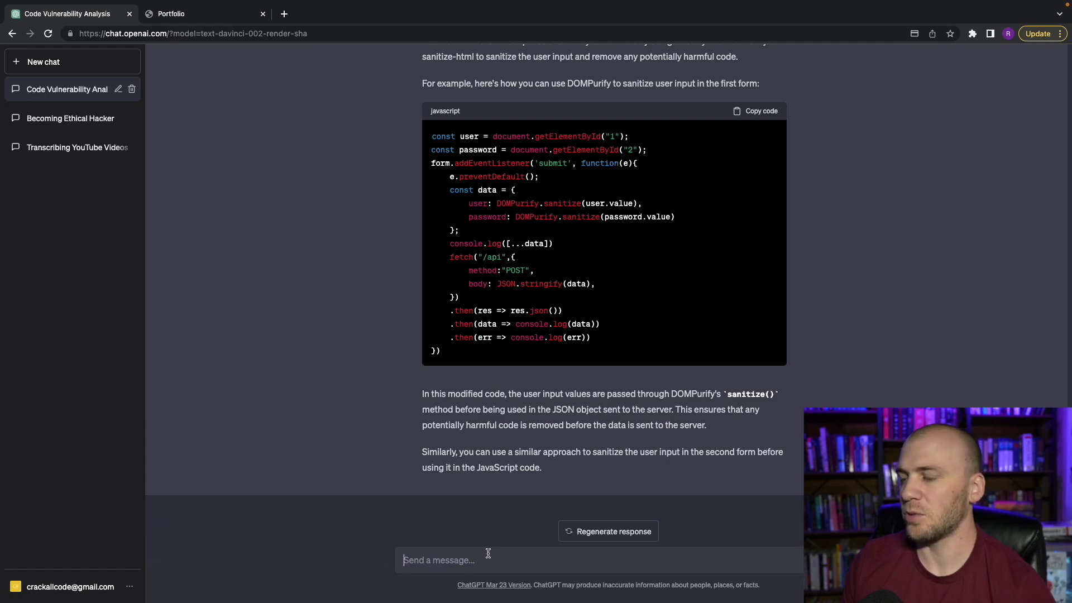
Request sample JSON data with 5 fields on the principles of ethical hacking
{"action": "left_click", "coordinate": [488, 553]}
{"action": "type", "text": "i need samp"}
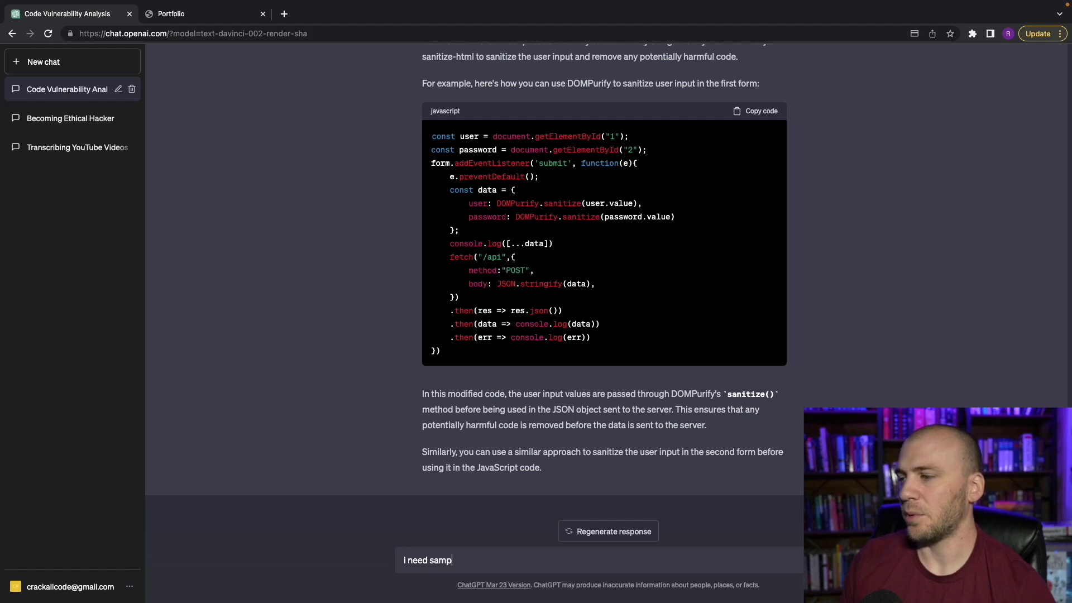
{"action": "type", "text": "le data in the form of jason with 5 fields"}
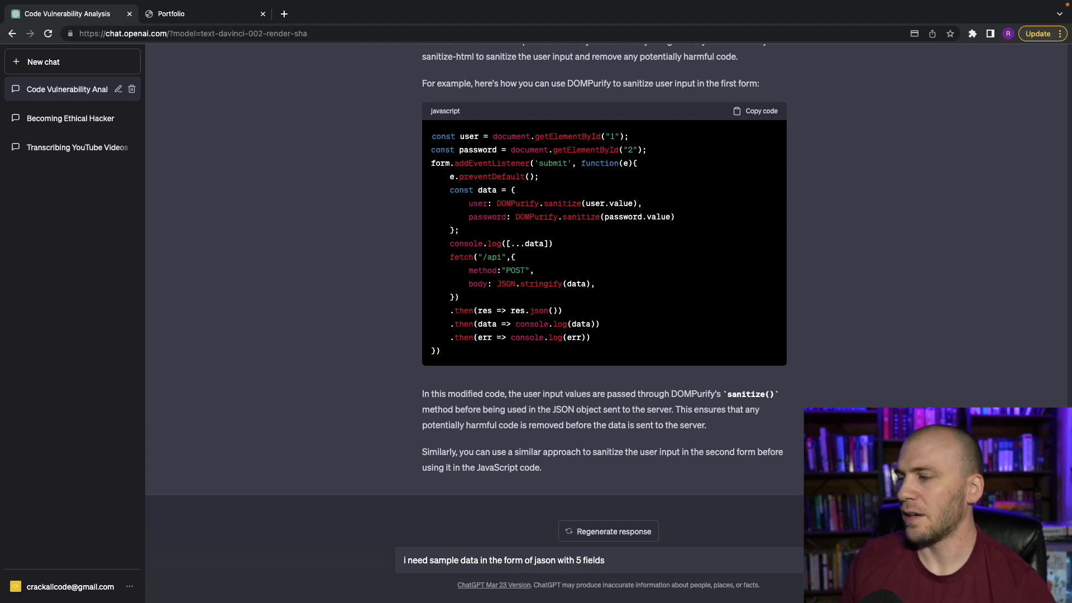
{"action": "type", "text": "aining pri"}
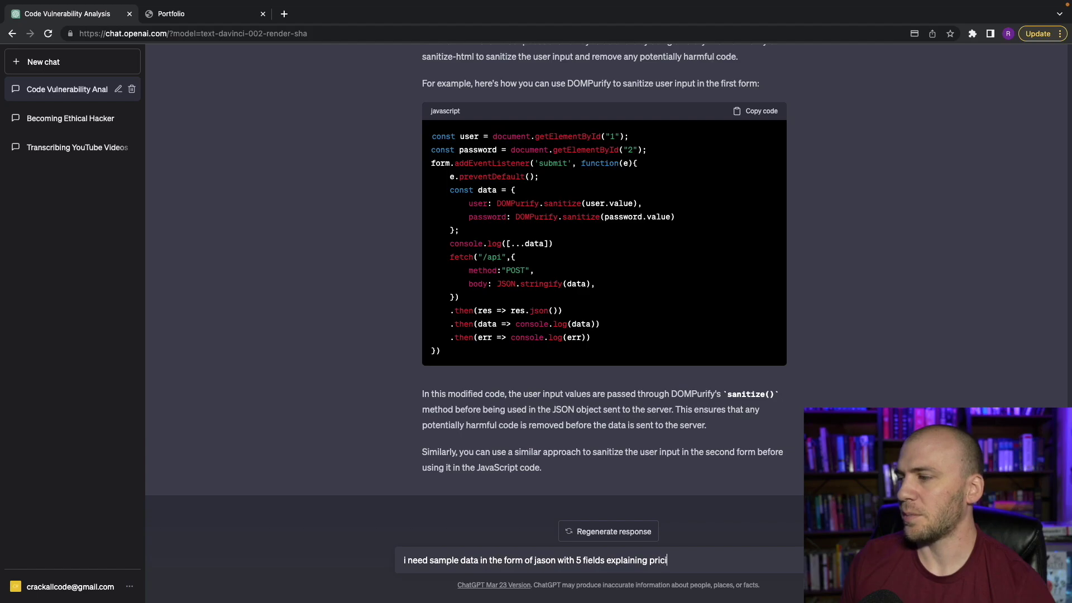
{"action": "type", "text": "nciples of"}
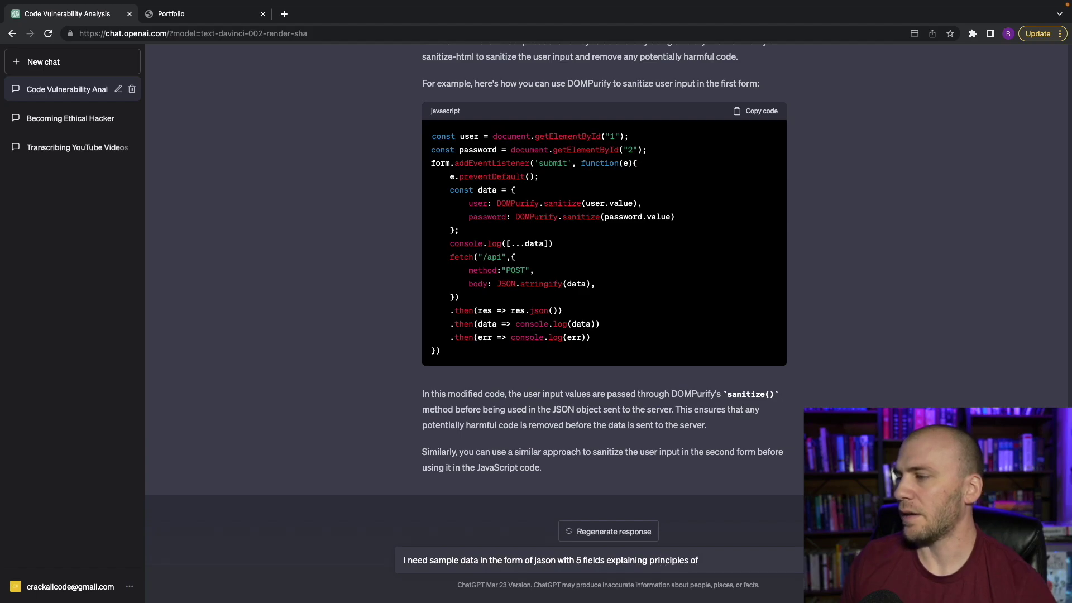
{"action": "type", "text": " tthical hacking"}
{"action": "key", "text": "Return"}
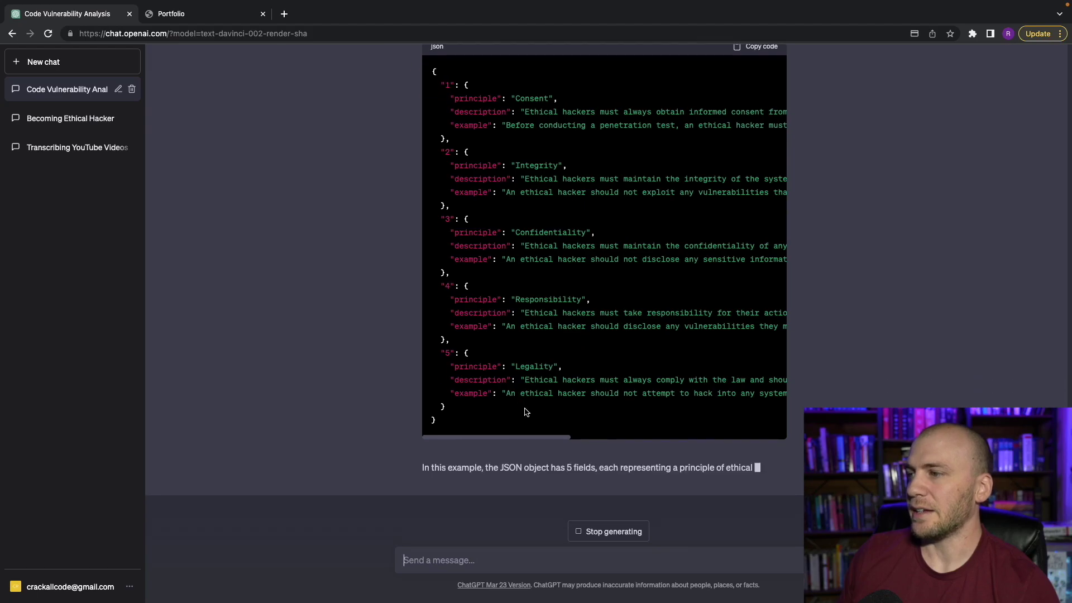
Copy the returned JSON of five principles, Consent through Legality, and paste it into the message box
{"action": "scroll", "coordinate": [458, 373], "scroll_direction": "up", "scroll_amount": 3}
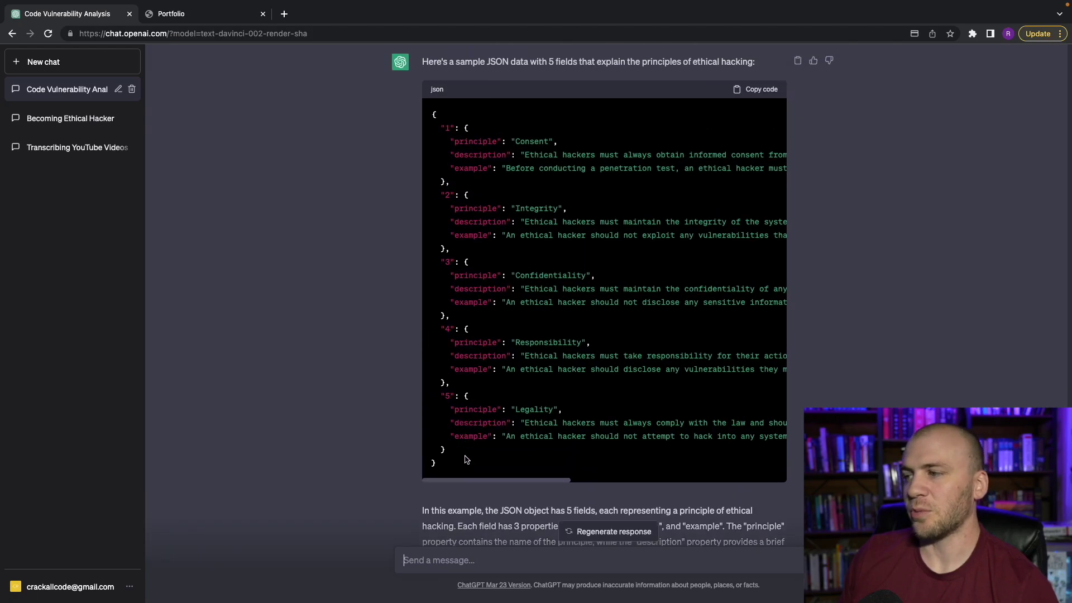
{"action": "left_click_drag", "start_coordinate": [490, 466], "coordinate": [437, 115]}
{"action": "key", "text": "super+c"}
{"action": "left_click", "coordinate": [687, 553]}
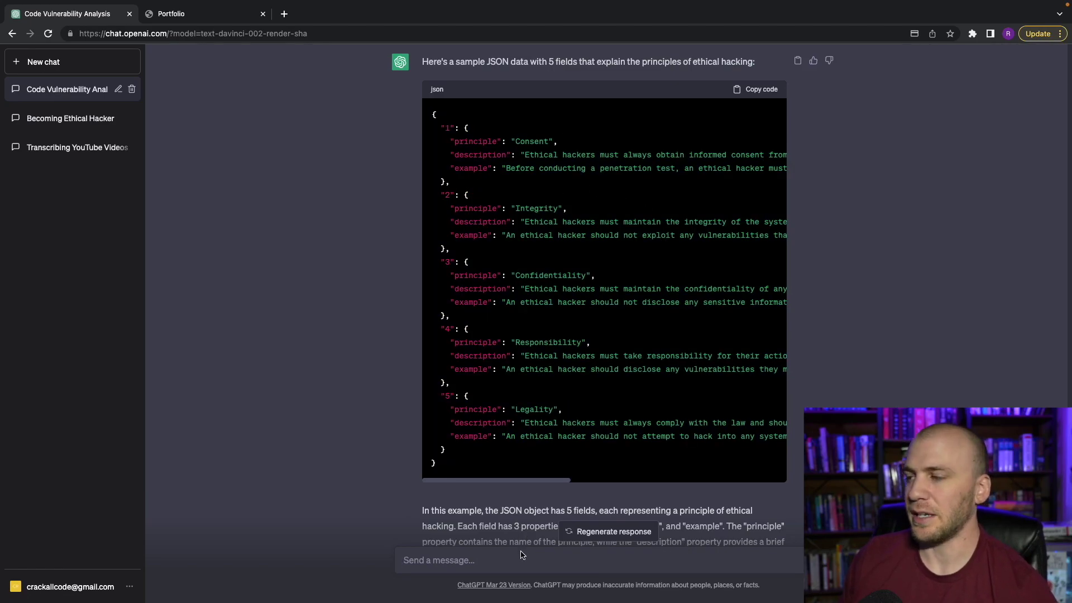
{"action": "key", "text": "super+v"}
{"action": "left_click_drag", "start_coordinate": [488, 564], "coordinate": [352, 416]}
Ask ChatGPT to convert the pasted principles JSON to XML and review the XML output
{"action": "key", "text": "BackSpace"}
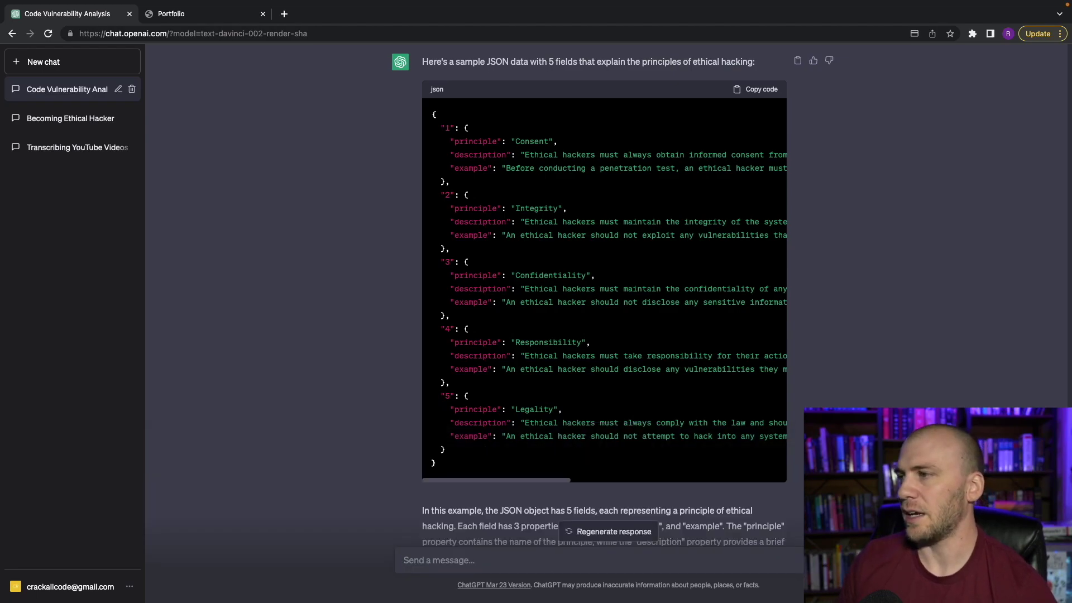
{"action": "type", "text": "give me this data in xml"}
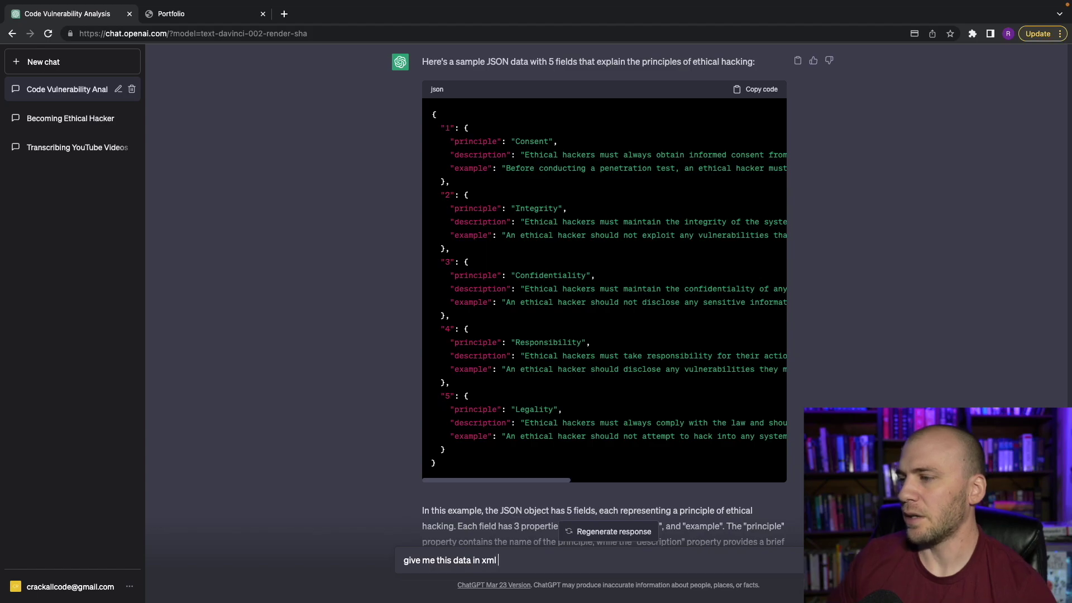
{"action": "key", "text": "super+v"}
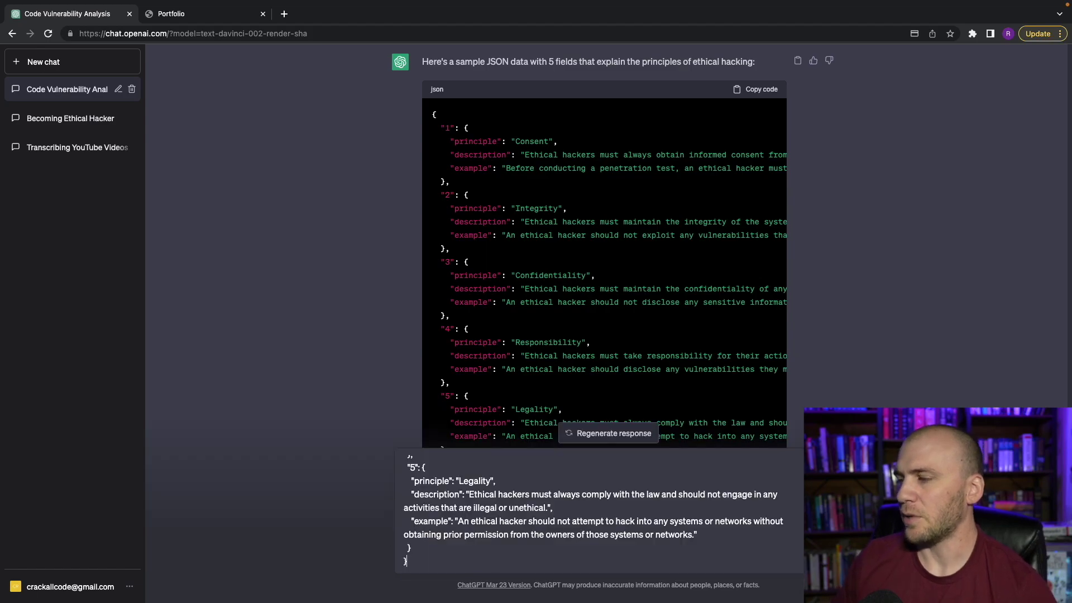
{"action": "key", "text": "Return"}
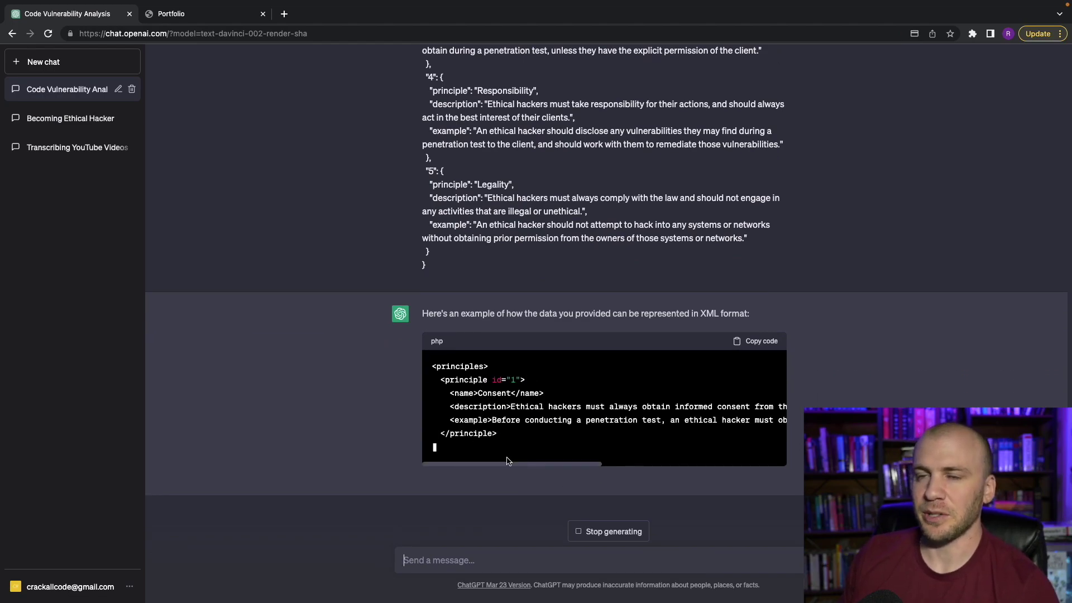
{"action": "scroll", "coordinate": [508, 461], "scroll_direction": "up", "scroll_amount": 10}
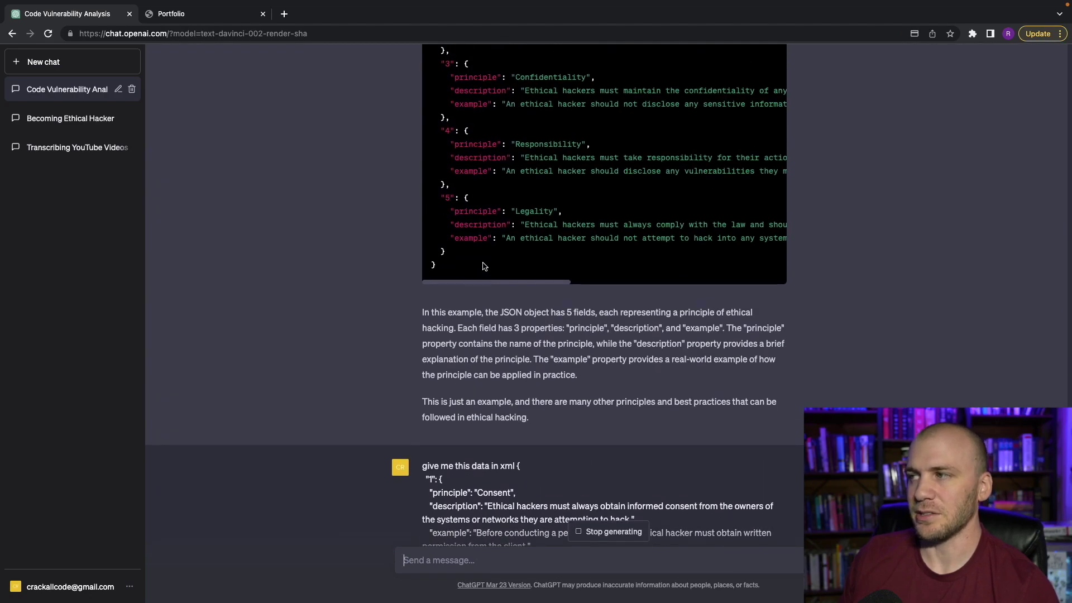
{"action": "scroll", "coordinate": [484, 267], "scroll_direction": "down", "scroll_amount": 10}
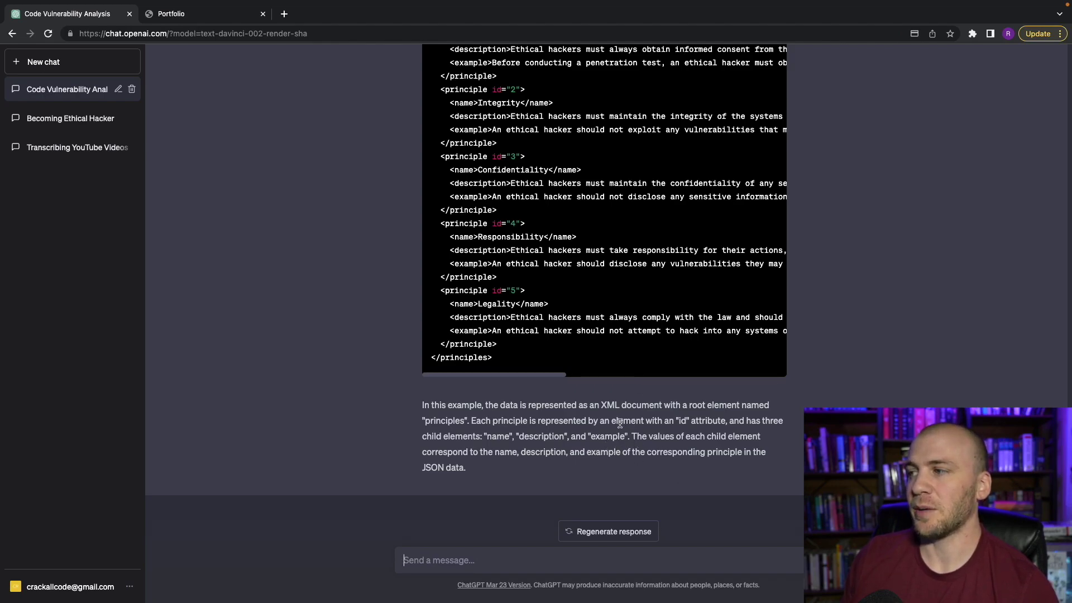
{"action": "scroll", "coordinate": [614, 422], "scroll_direction": "up", "scroll_amount": 8}
{"action": "scroll", "coordinate": [619, 391], "scroll_direction": "down", "scroll_amount": 8}
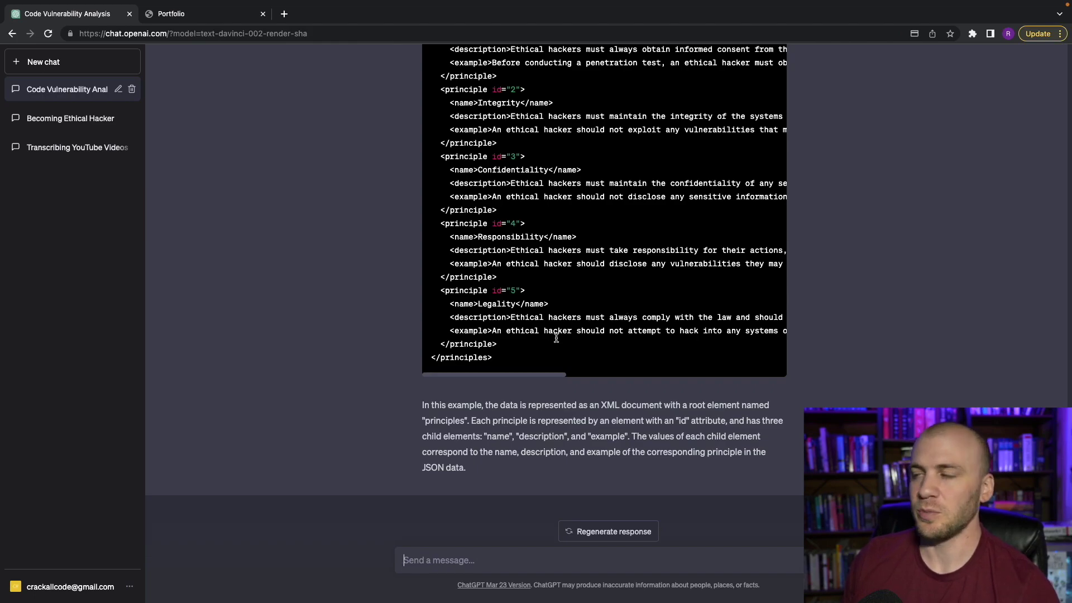
{"action": "scroll", "coordinate": [561, 364], "scroll_direction": "up", "scroll_amount": 10}
{"action": "scroll", "coordinate": [596, 295], "scroll_direction": "down", "scroll_amount": 10}
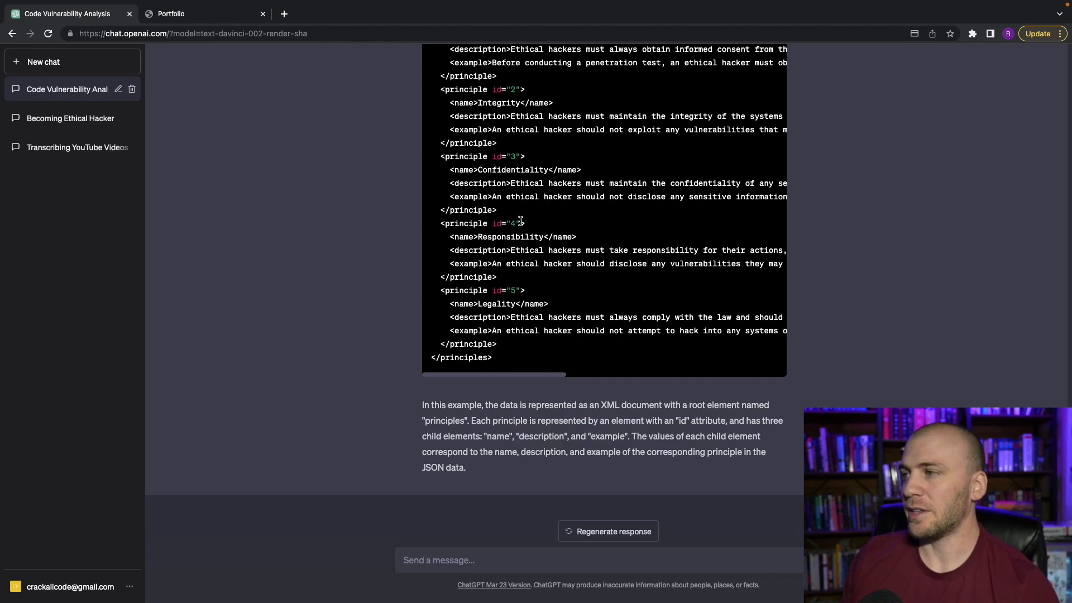
{"action": "scroll", "coordinate": [548, 306], "scroll_direction": "up", "scroll_amount": 4}
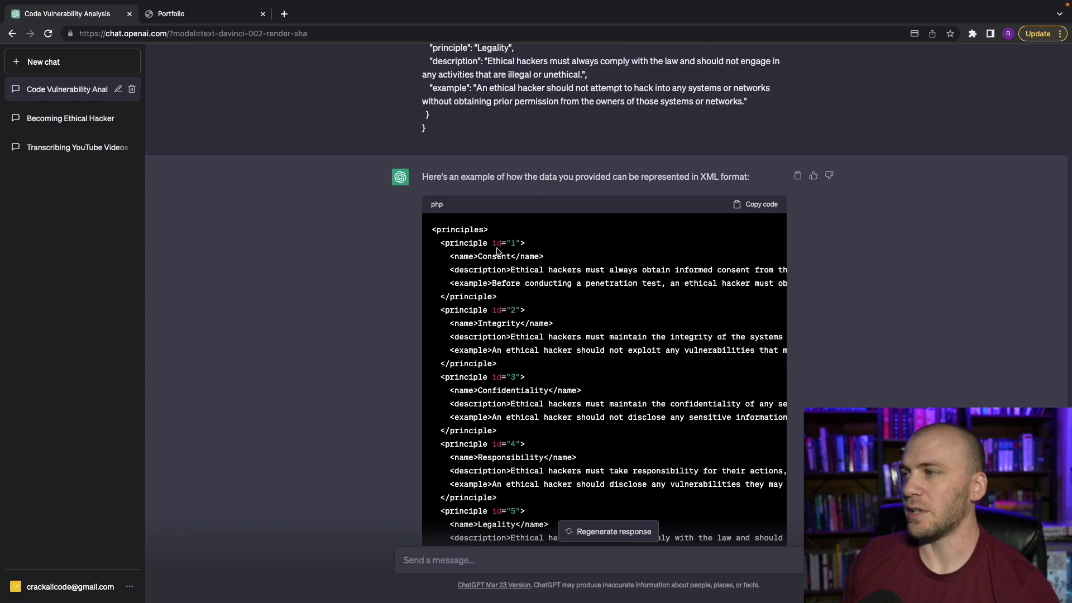
{"action": "scroll", "coordinate": [539, 324], "scroll_direction": "down", "scroll_amount": 4}
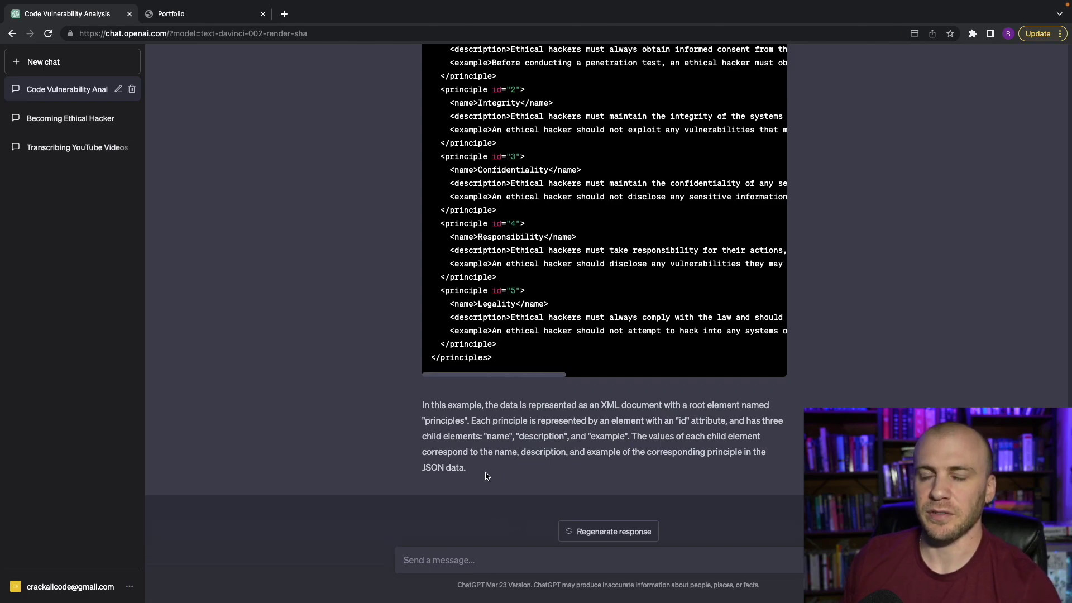
Select the sql.html script block on lines 16–29 in VS Code
{"action": "key", "text": "ctrl+Left"}
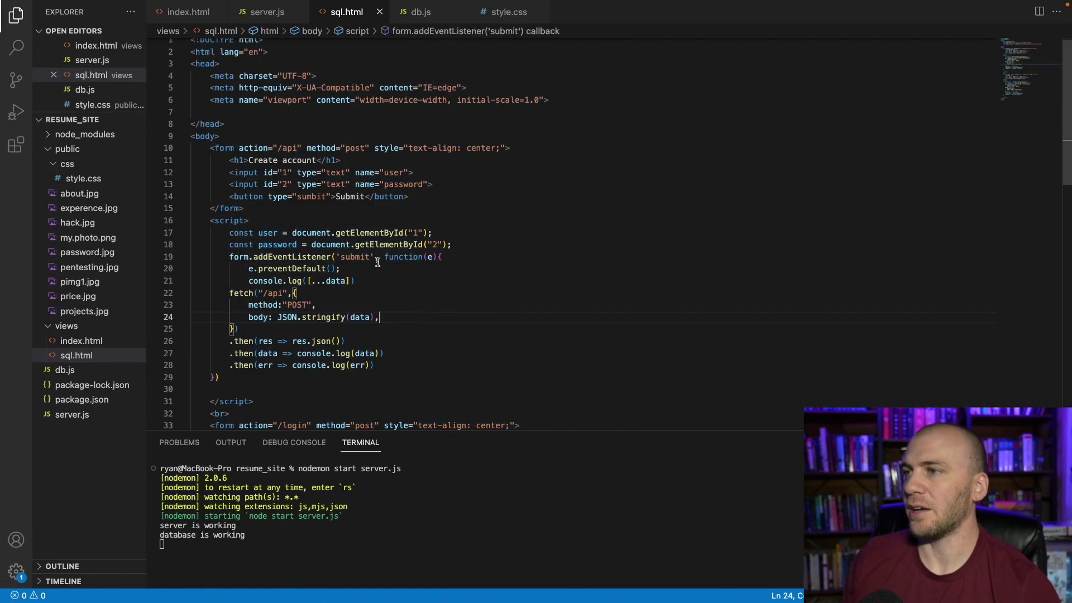
{"action": "scroll", "coordinate": [390, 246], "scroll_direction": "up", "scroll_amount": 1}
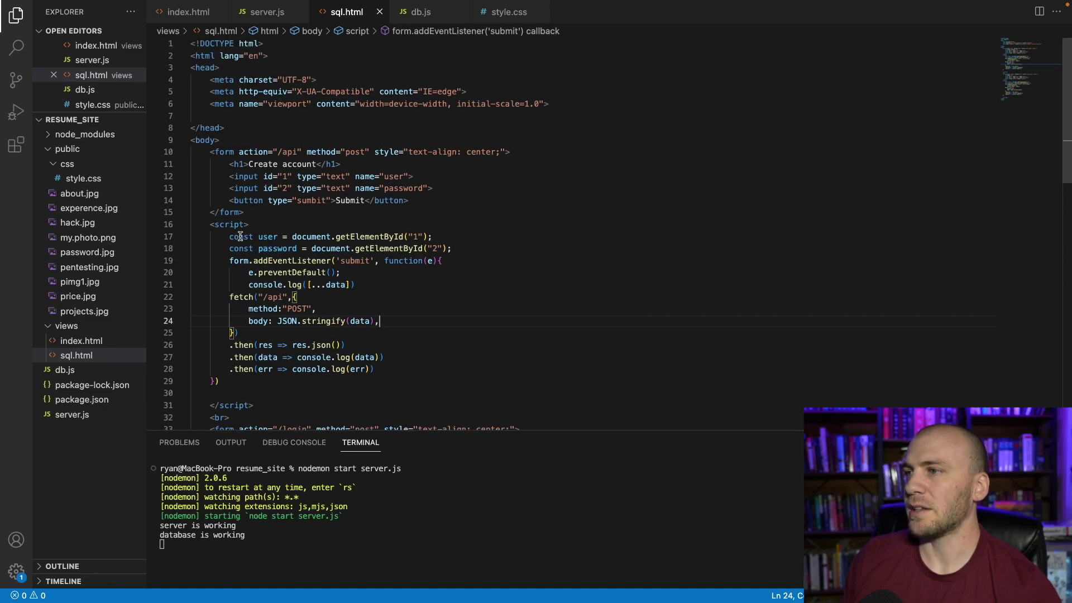
{"action": "left_click_drag", "start_coordinate": [210, 223], "coordinate": [293, 381]}
{"action": "key", "text": "ctrl+c"}
Send the script with 'what is this code doing' and read ChatGPT's explanation of its /api POST
{"action": "key", "text": "ctrl+Right"}
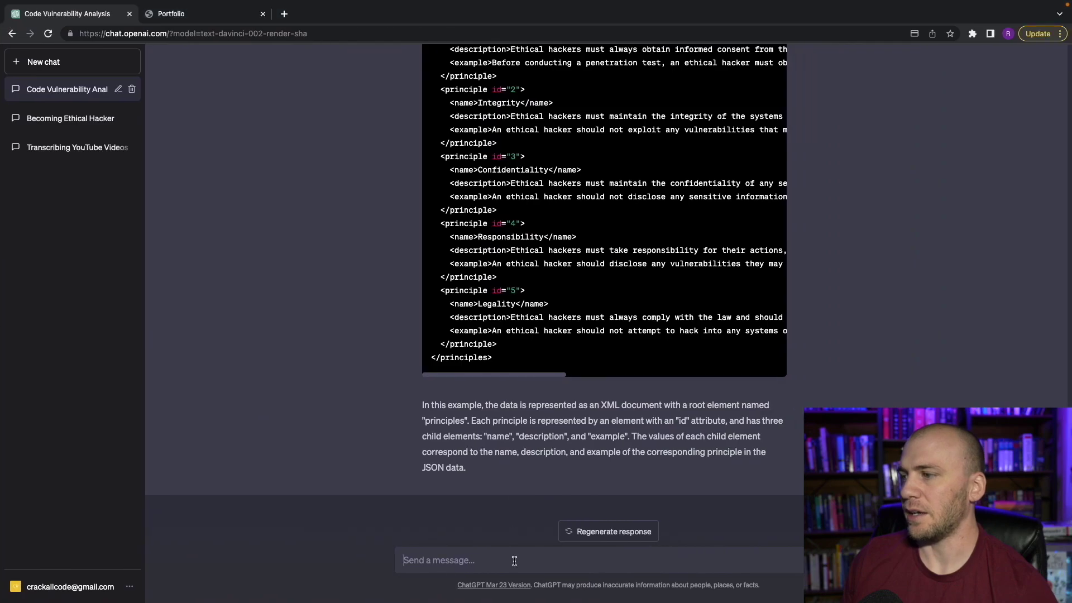
{"action": "type", "text": "what is this code doign"}
{"action": "key", "text": "ctrl+v"}
{"action": "key", "text": "Return"}
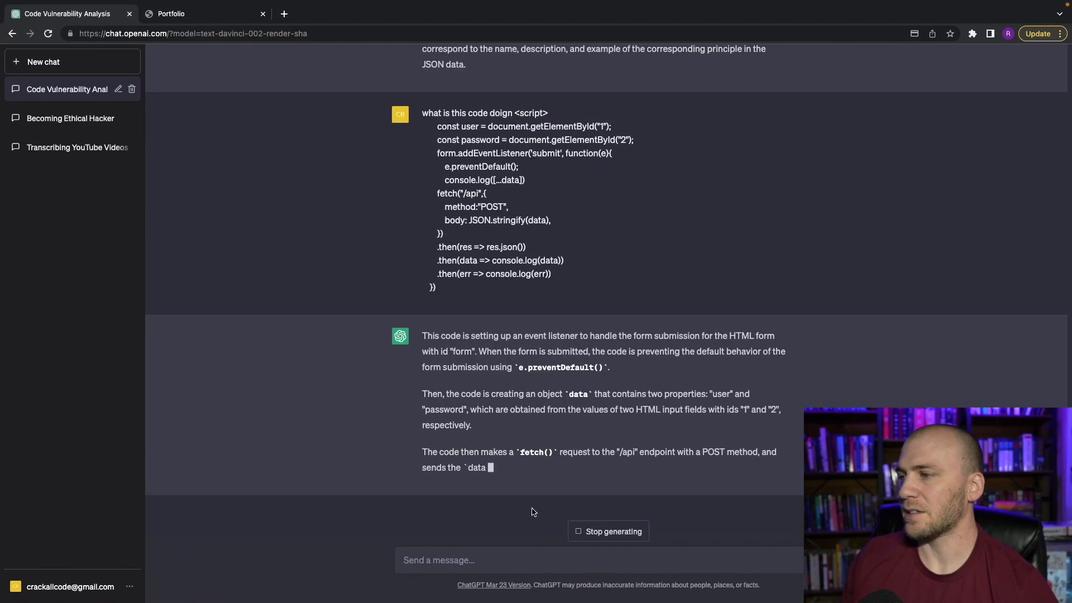
{"action": "left_click_drag", "start_coordinate": [422, 452], "coordinate": [614, 453]}
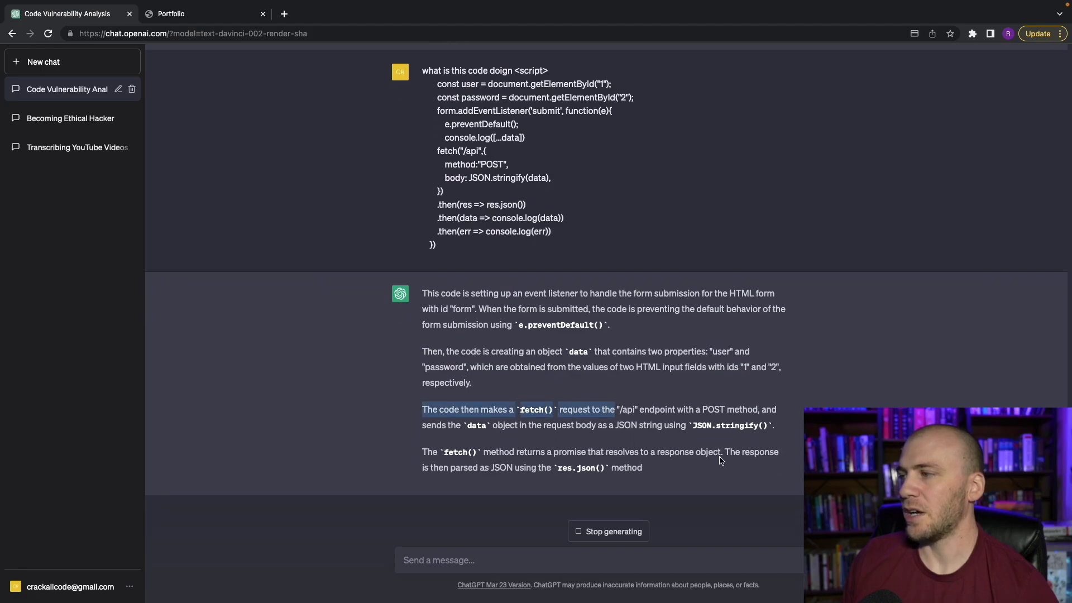
{"action": "left_click", "coordinate": [568, 310]}
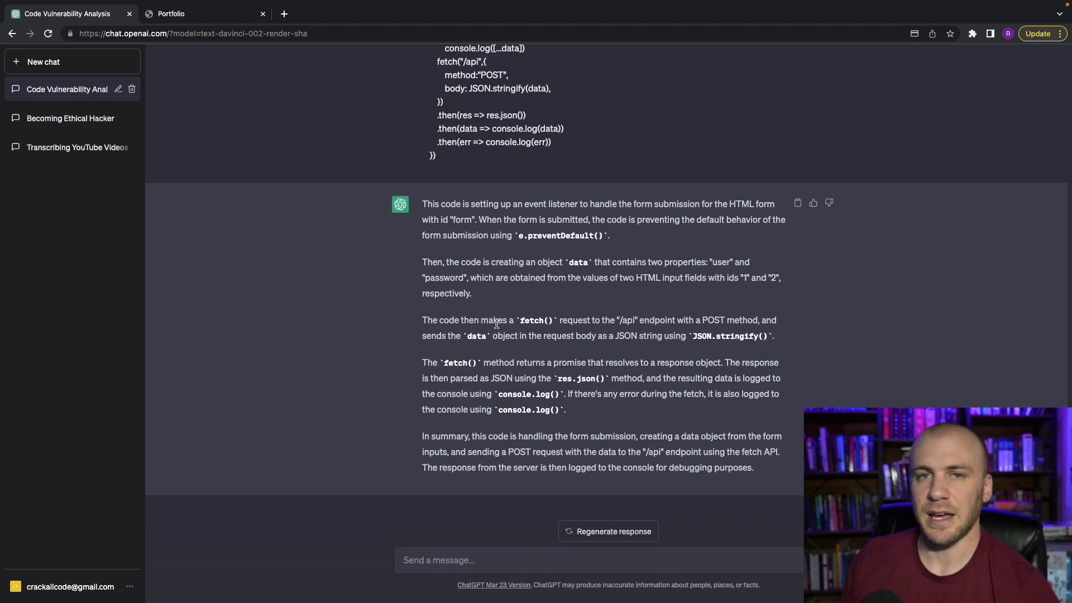
{"action": "left_click", "coordinate": [499, 559]}
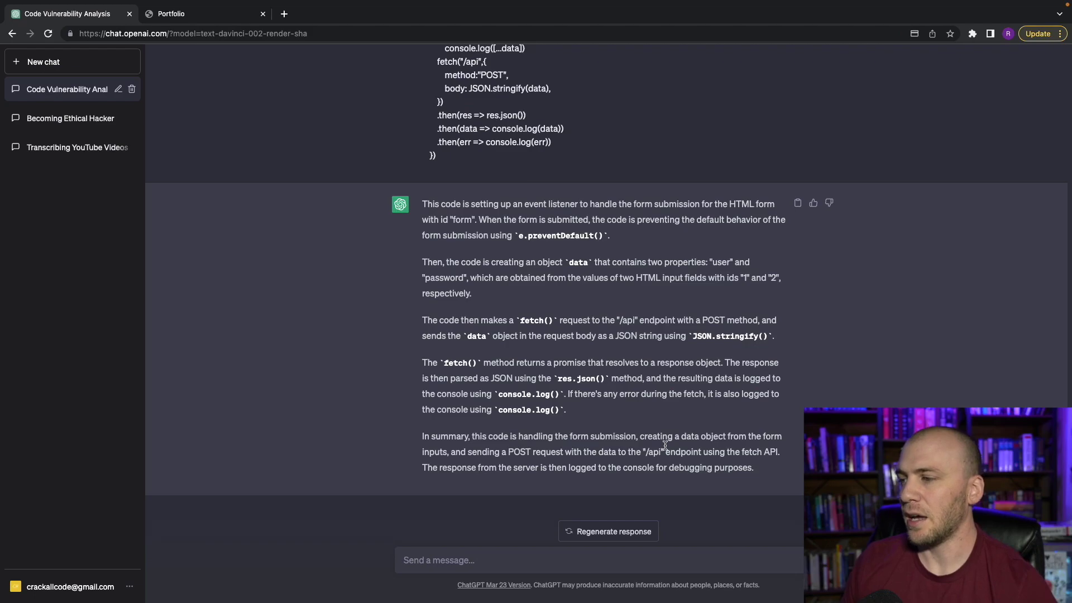
Ask ChatGPT what you need to know to become an ethical hacker, then send 'explain to me #4'
{"action": "type", "text": "waht do i need"}
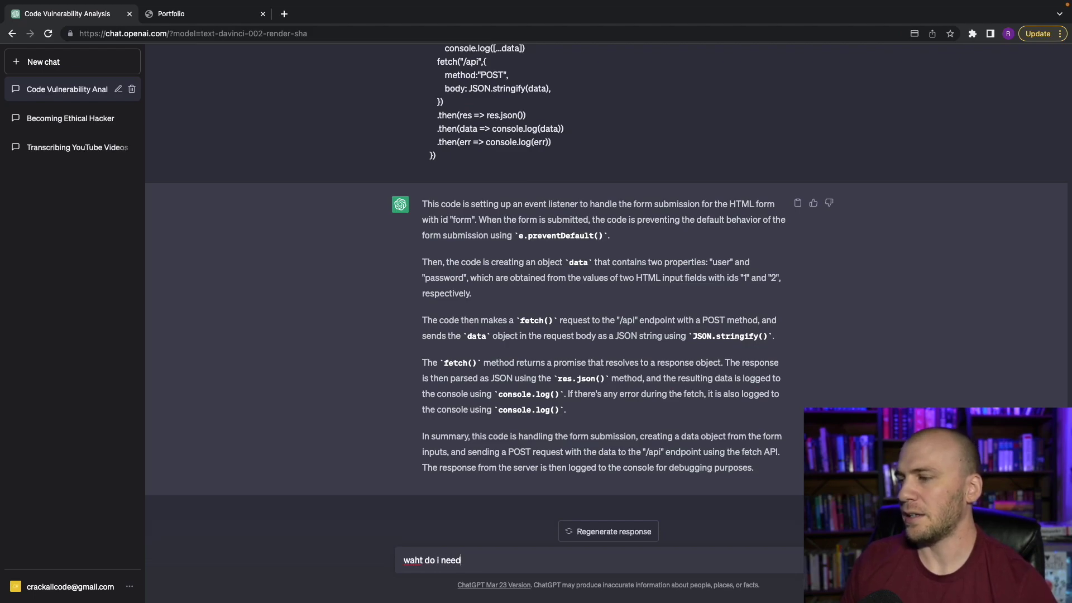
{"action": "type", "text": " to know to become an ethical hacker"}
{"action": "key", "text": "Return"}
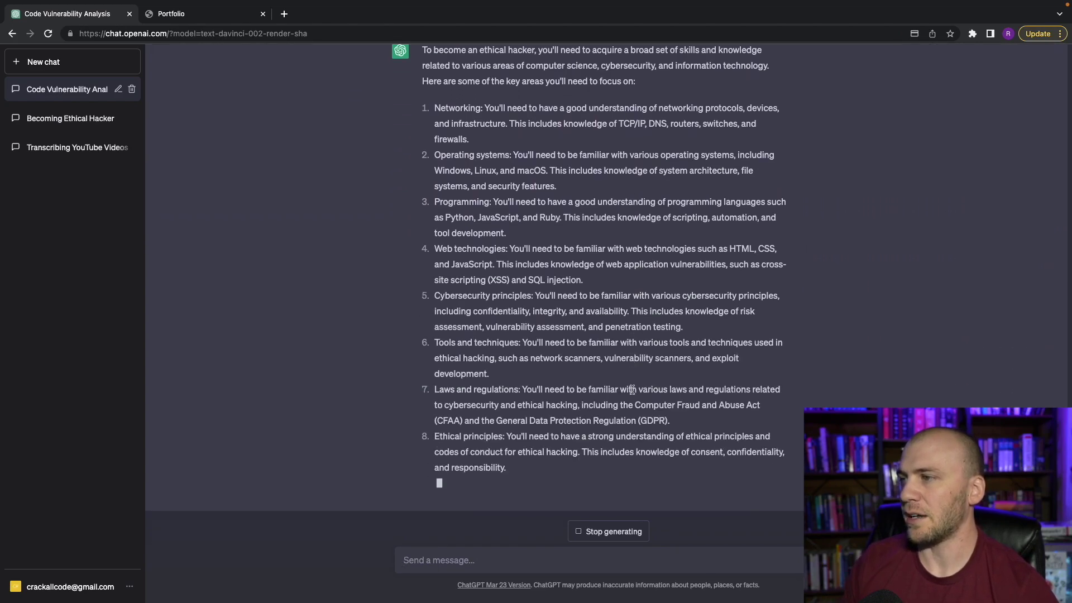
{"action": "type", "text": "ex"}
{"action": "type", "text": "lp"}
{"action": "key", "text": "BackSpace"}
{"action": "key", "text": "BackSpace"}
{"action": "type", "text": "plaian to me"}
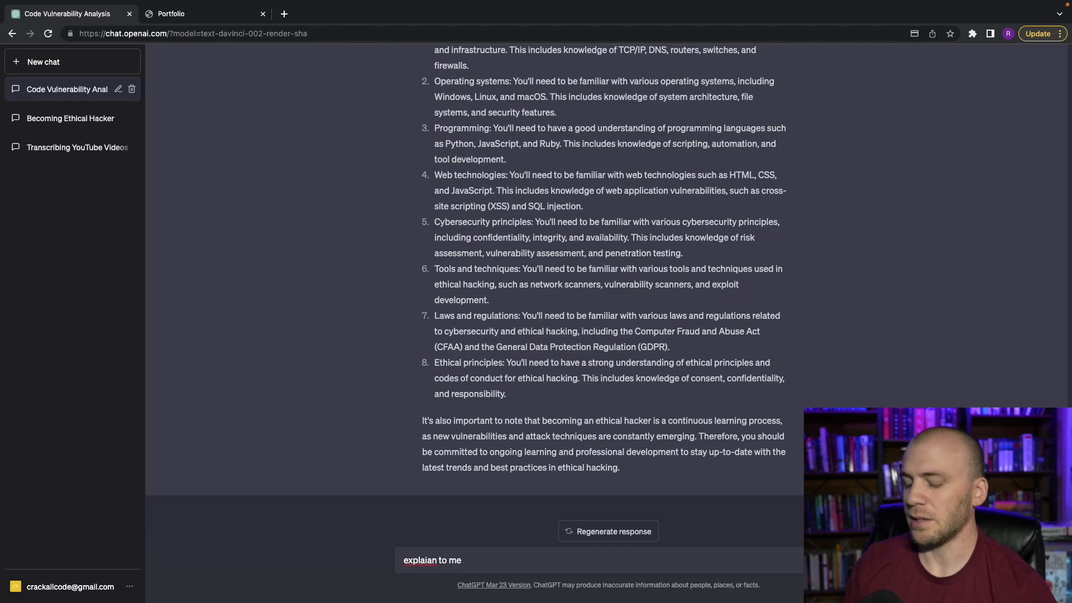
{"action": "type", "text": " #4"}
{"action": "right_click", "coordinate": [427, 560]}
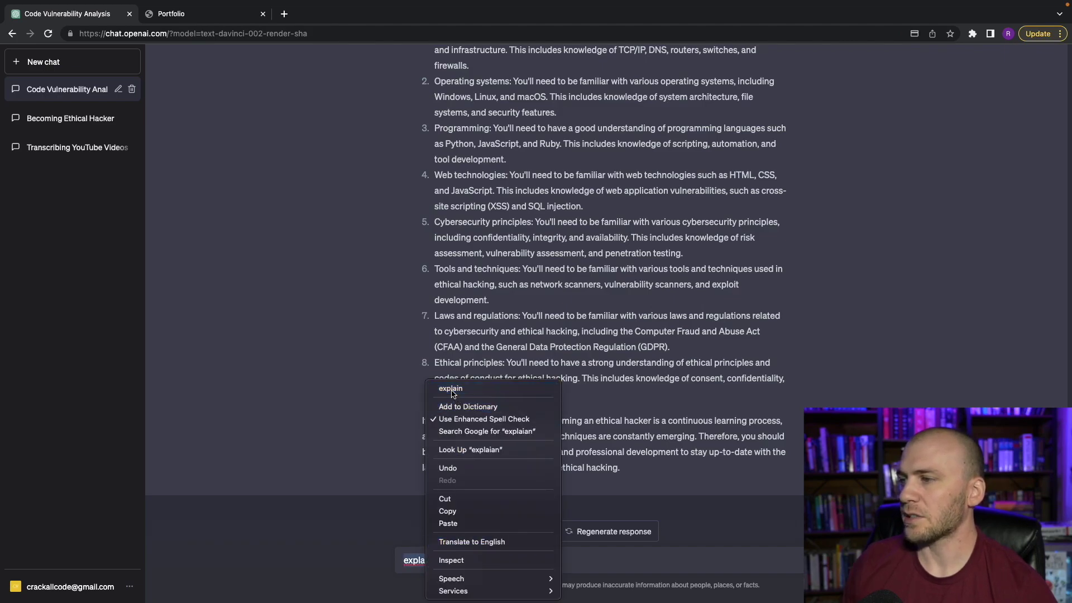
{"action": "left_click", "coordinate": [447, 385]}
{"action": "key", "text": "Return"}
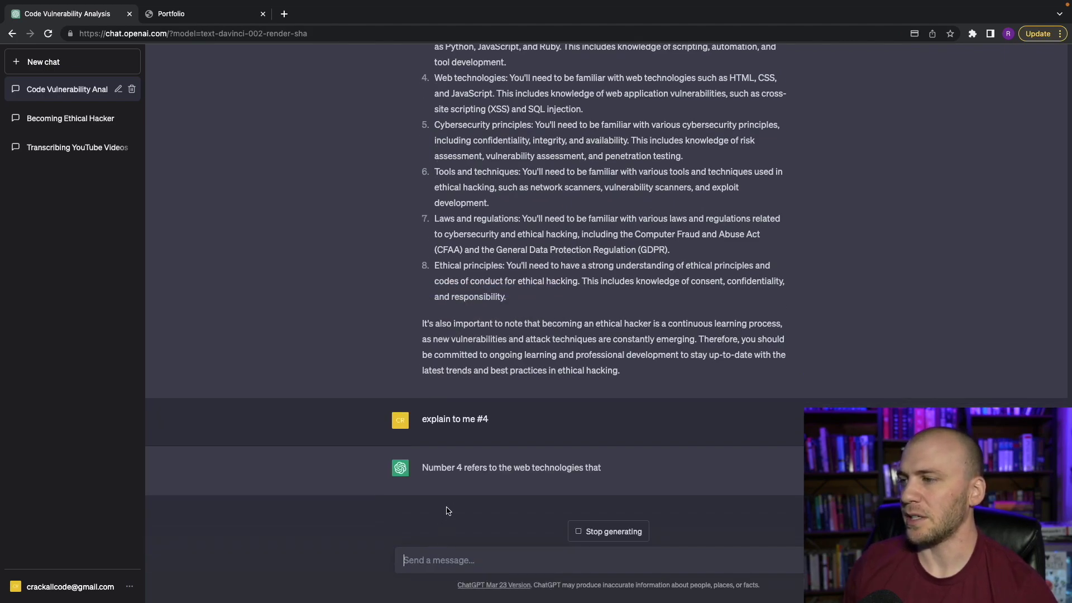
Review the reply, highlighting item 4, Web technologies, and list items 4 and 5
{"action": "scroll", "coordinate": [430, 390], "scroll_direction": "up", "scroll_amount": 6}
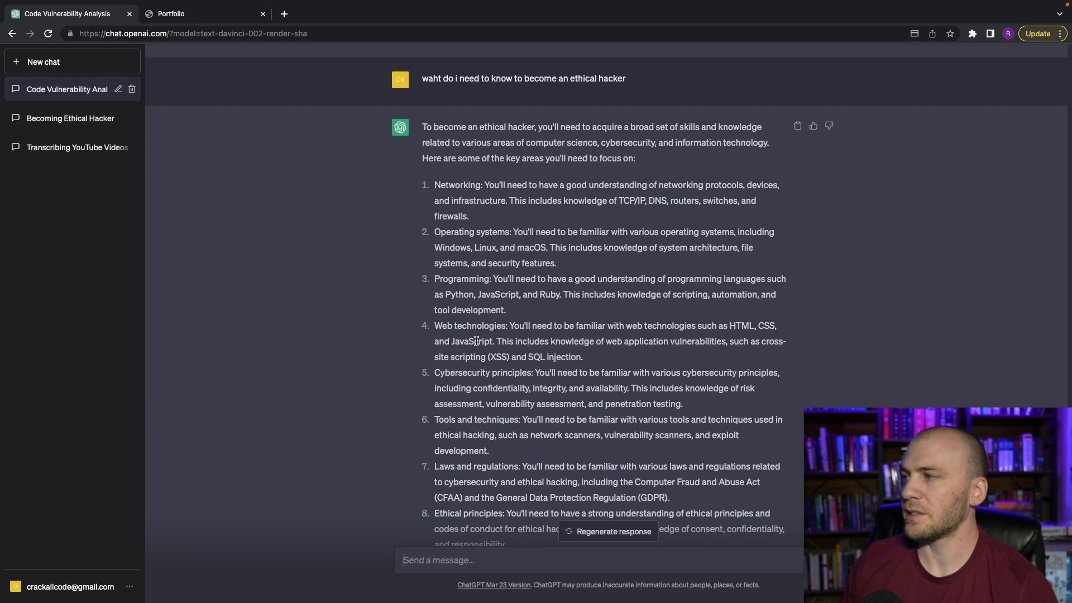
{"action": "left_click_drag", "start_coordinate": [715, 329], "coordinate": [435, 326]}
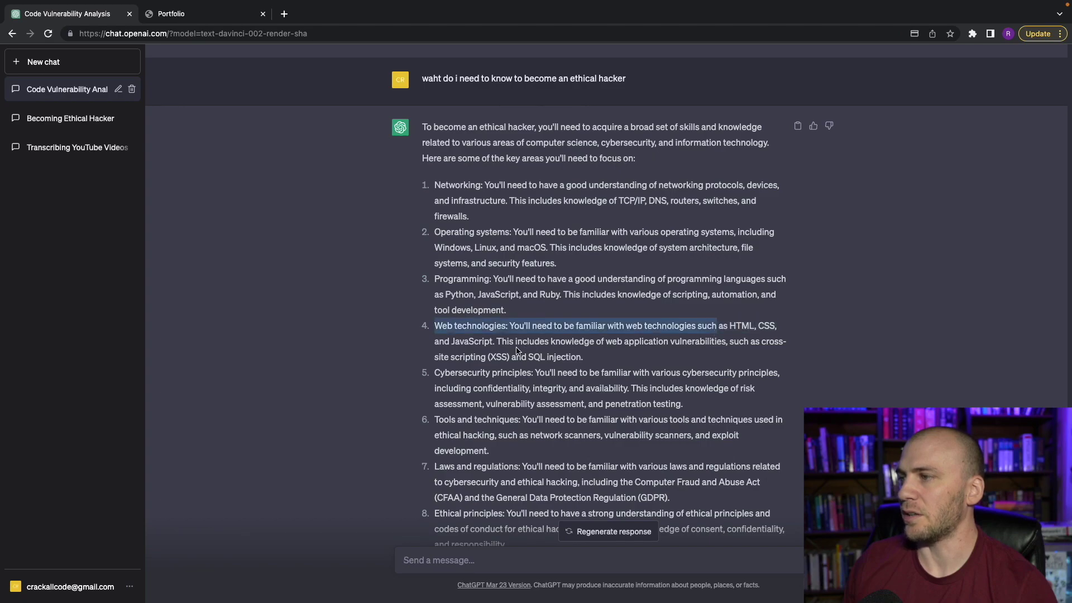
{"action": "scroll", "coordinate": [521, 360], "scroll_direction": "down", "scroll_amount": 9}
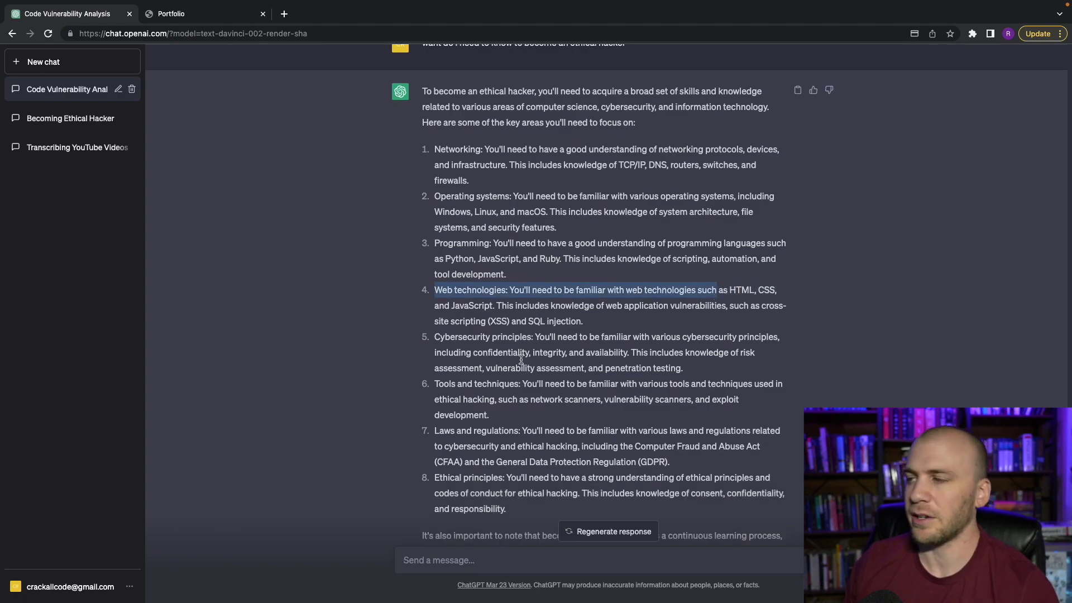
{"action": "scroll", "coordinate": [554, 426], "scroll_direction": "down", "scroll_amount": 2}
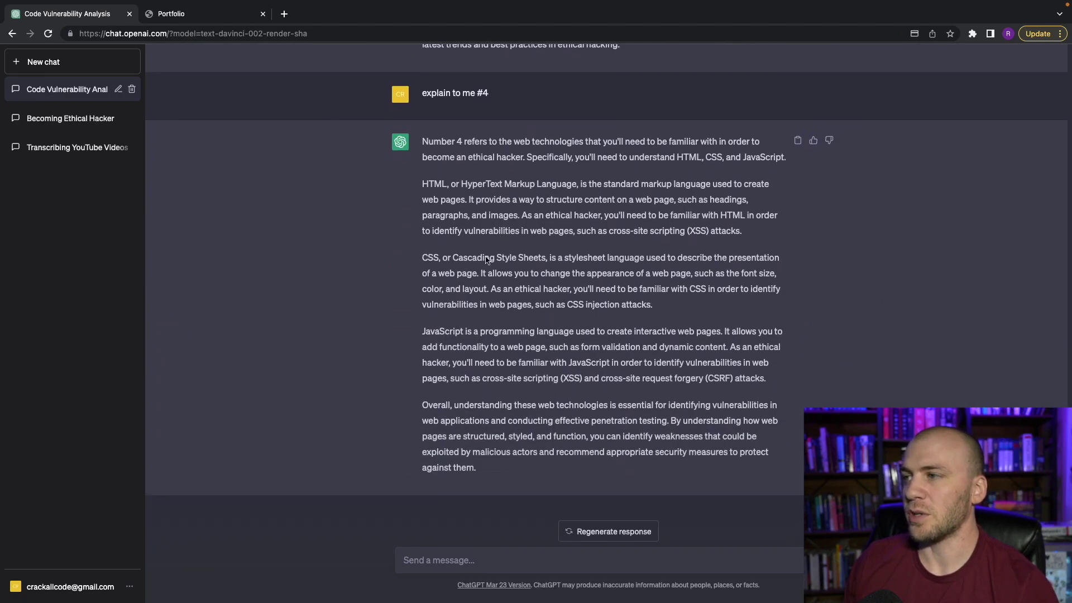
{"action": "scroll", "coordinate": [512, 358], "scroll_direction": "up", "scroll_amount": 8}
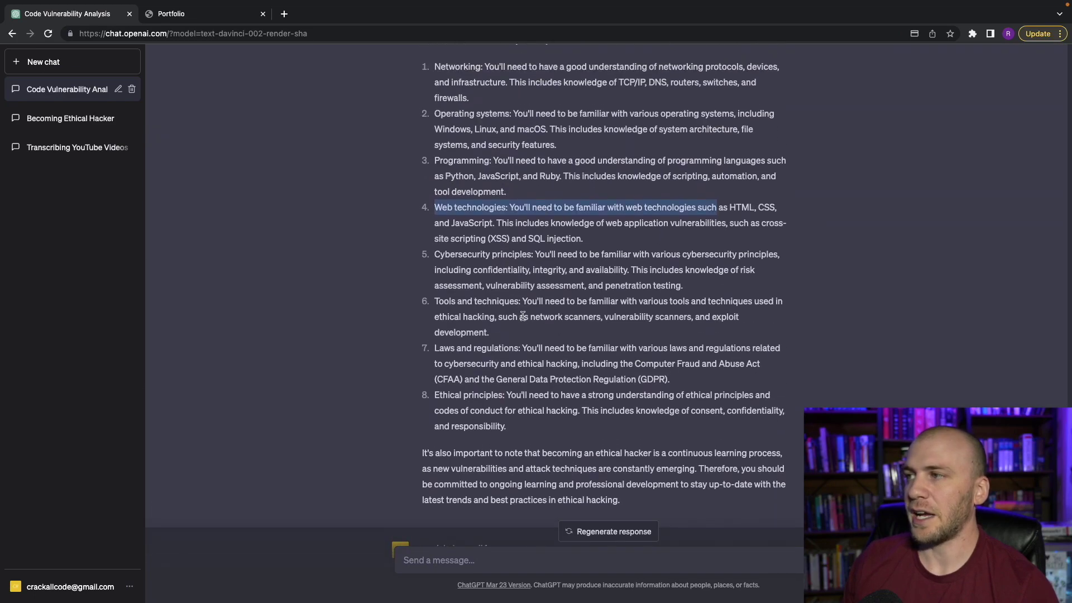
{"action": "scroll", "coordinate": [507, 301], "scroll_direction": "down", "scroll_amount": 3}
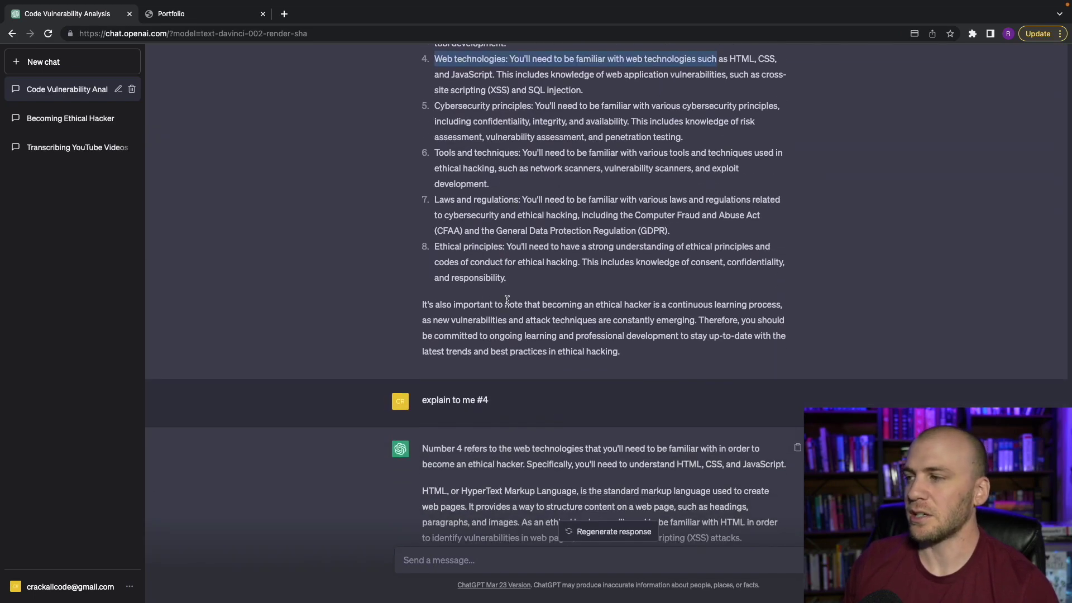
{"action": "scroll", "coordinate": [507, 301], "scroll_direction": "up", "scroll_amount": 4}
{"action": "scroll", "coordinate": [507, 301], "scroll_direction": "up", "scroll_amount": 7}
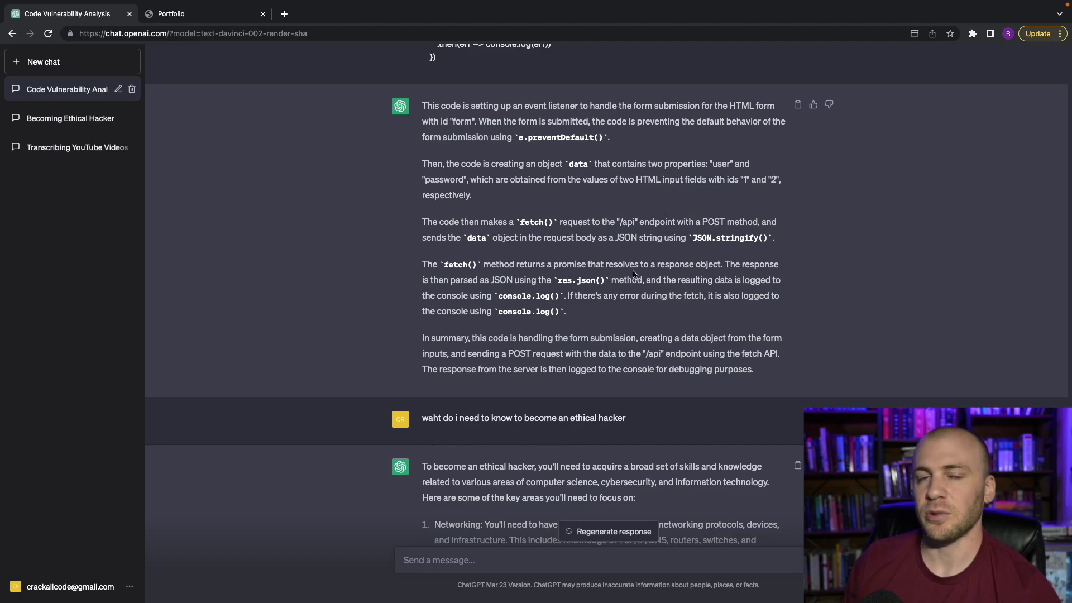
{"action": "scroll", "coordinate": [635, 274], "scroll_direction": "down", "scroll_amount": 11}
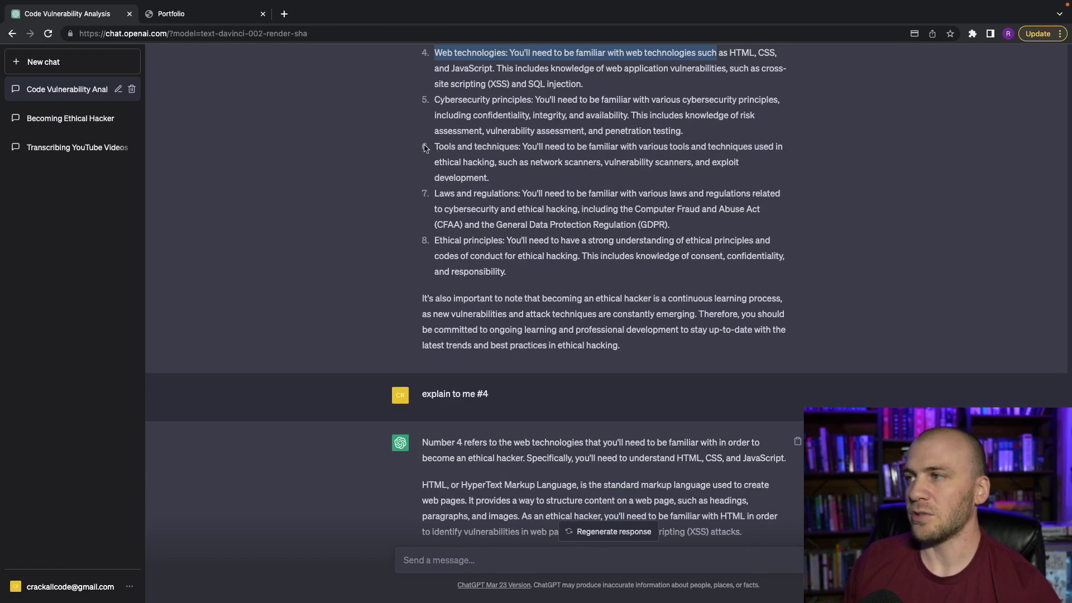
{"action": "left_click_drag", "start_coordinate": [419, 148], "coordinate": [411, 148]}
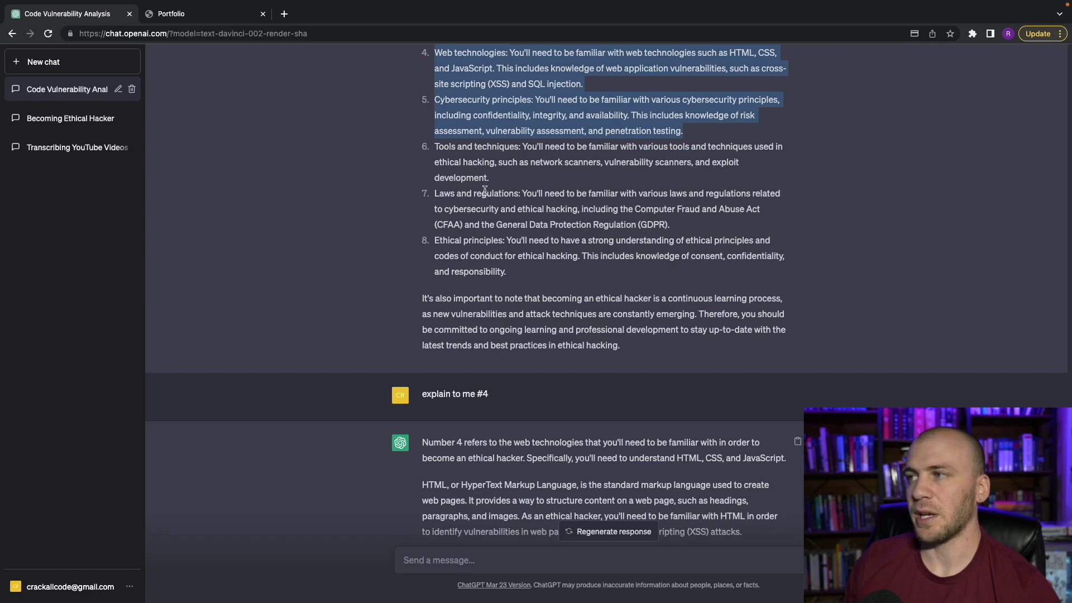
{"action": "scroll", "coordinate": [484, 190], "scroll_direction": "down", "scroll_amount": 5}
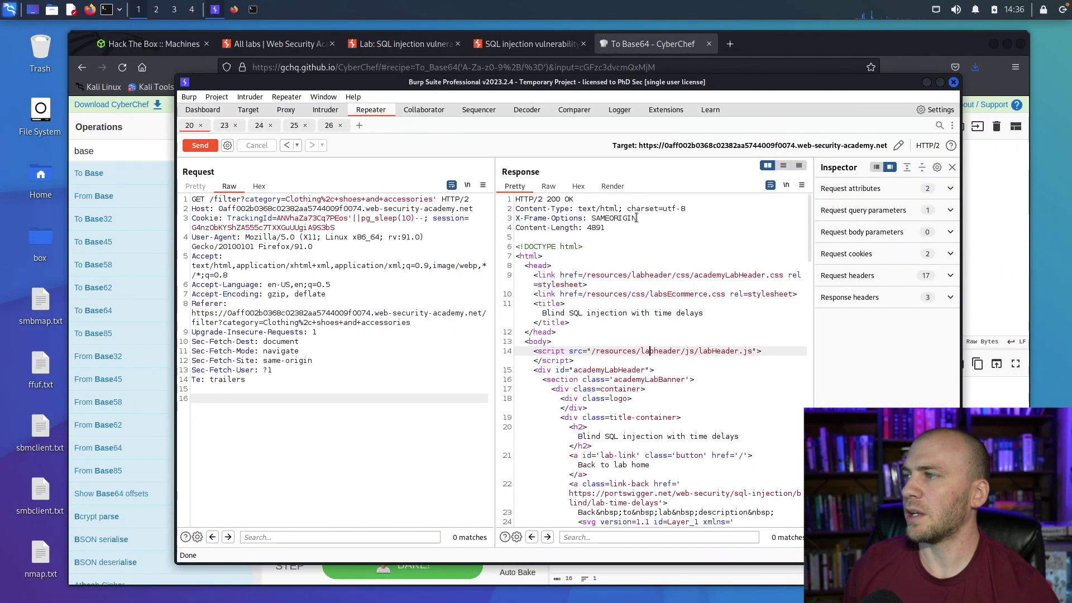
Ask ChatGPT 'what is X-Frame-Options: SAMEORIGIN' from Burp's response header, then return to Burp
{"action": "left_click_drag", "start_coordinate": [637, 218], "coordinate": [515, 218]}
{"action": "key", "text": "ctrl+c"}
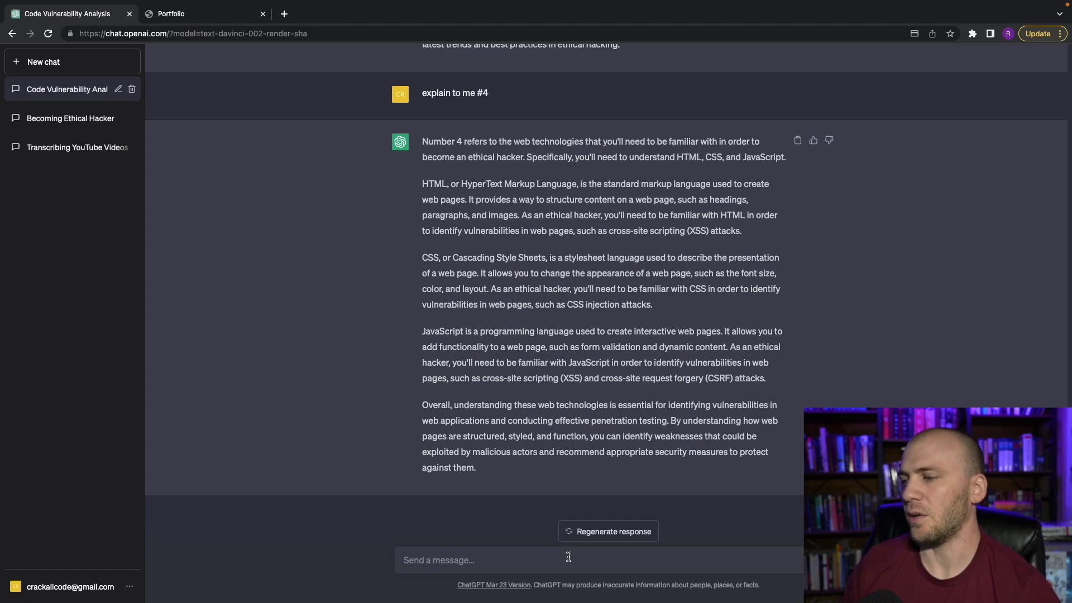
{"action": "type", "text": "what is"}
{"action": "key", "text": "ctrl+v"}
{"action": "key", "text": "Return"}
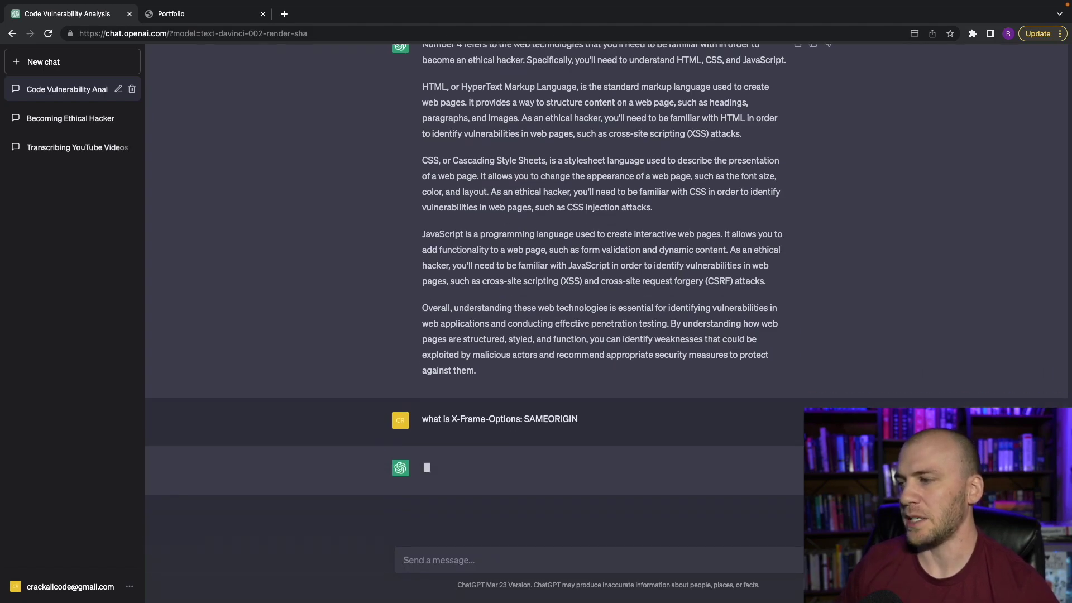
{"action": "key", "text": "ctrl+Left"}
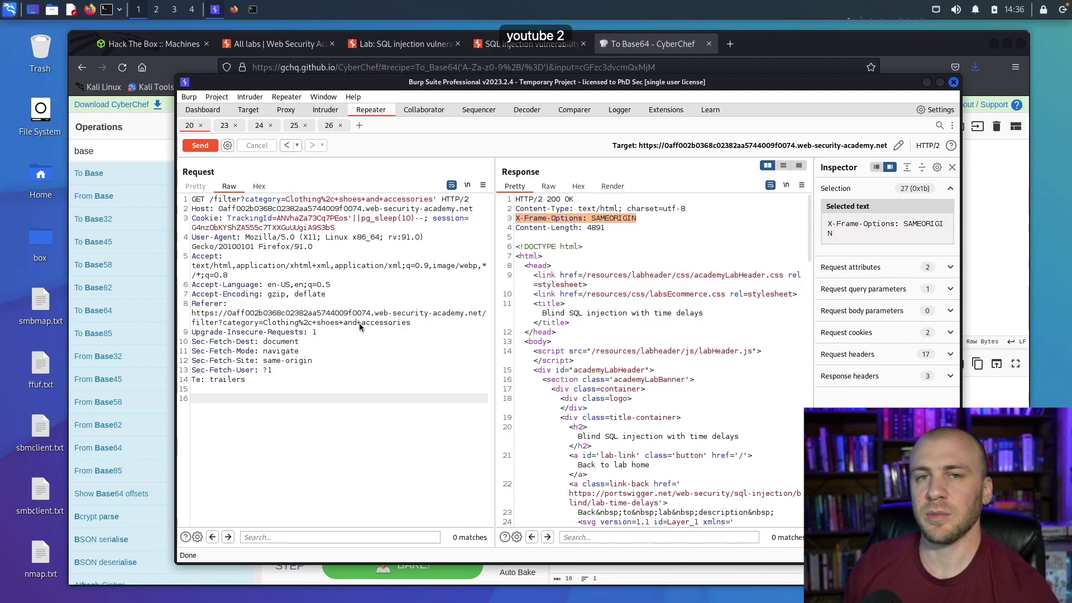
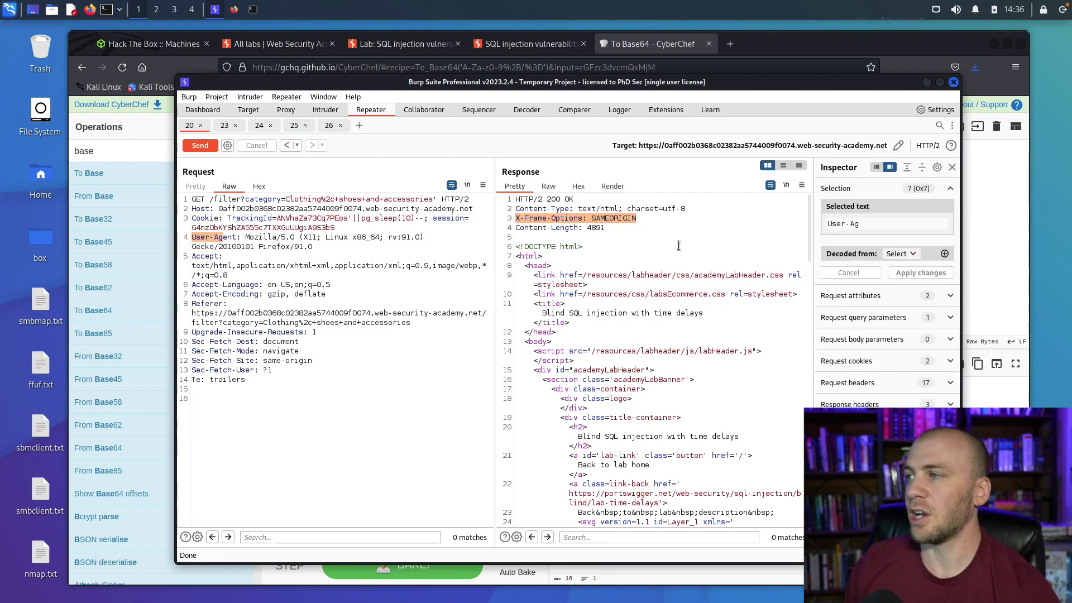
Clear the response selection in Burp Repeater and switch to the ChatGPT conversation
{"action": "left_click", "coordinate": [646, 231]}
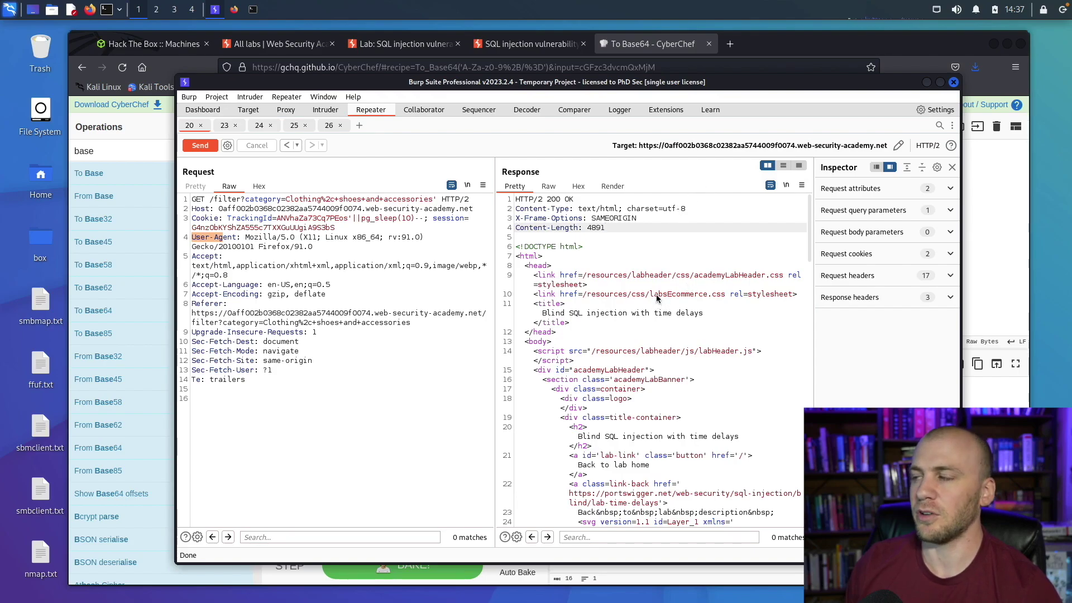
{"action": "key", "text": "ctrl+Right"}
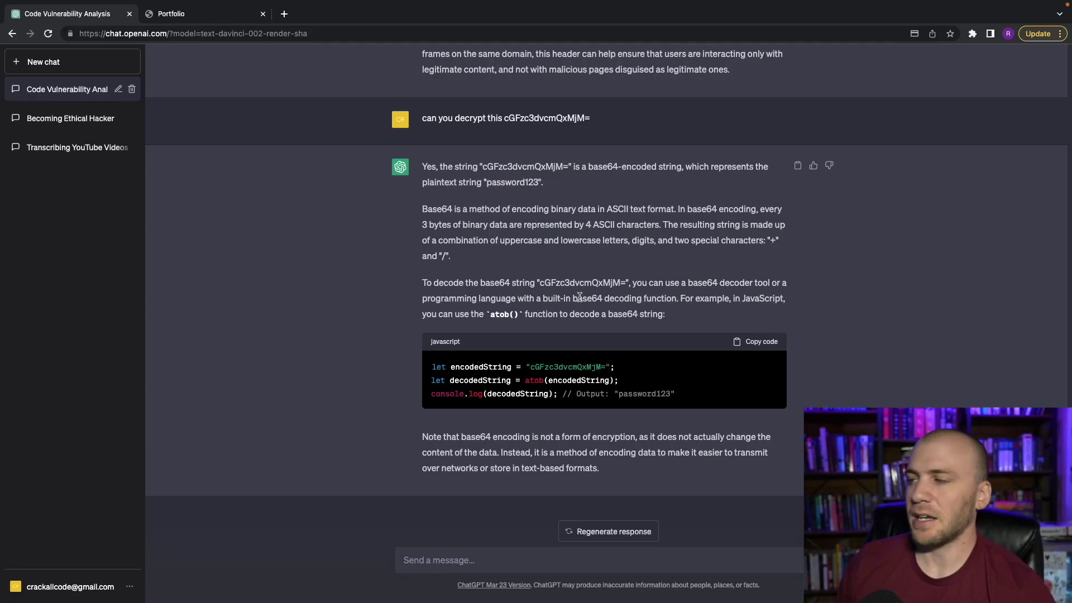
Change app.get to app.gett on line 19 of server.js and save it
{"action": "key", "text": "ctrl+Left"}
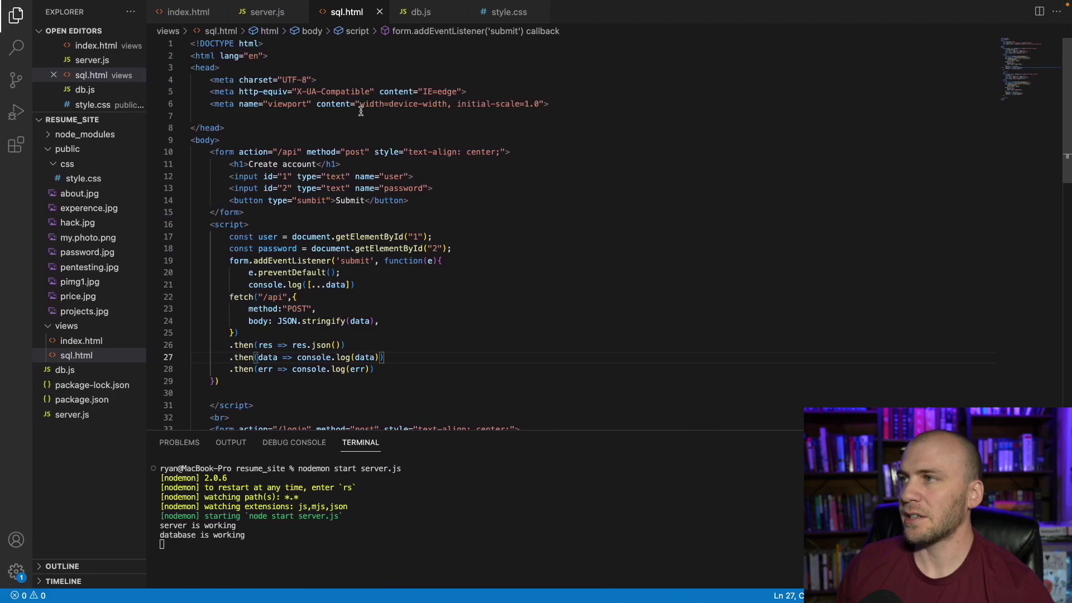
{"action": "left_click", "coordinate": [267, 12]}
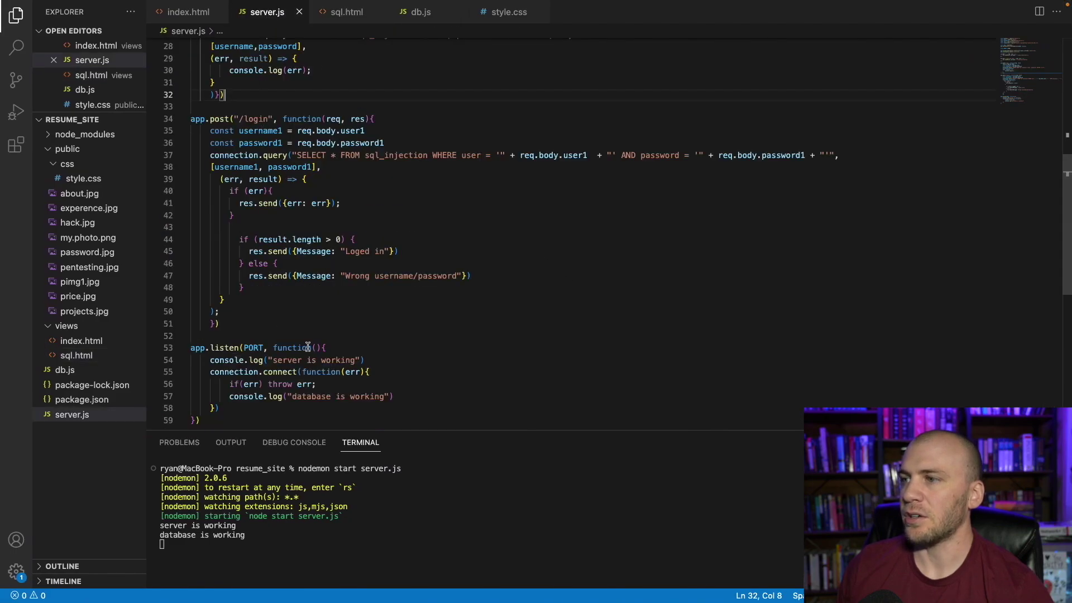
{"action": "scroll", "coordinate": [275, 311], "scroll_direction": "down", "scroll_amount": 5}
{"action": "scroll", "coordinate": [277, 315], "scroll_direction": "up", "scroll_amount": 10}
{"action": "scroll", "coordinate": [277, 314], "scroll_direction": "up", "scroll_amount": 4}
{"action": "left_click", "coordinate": [224, 212]}
{"action": "type", "text": "t"}
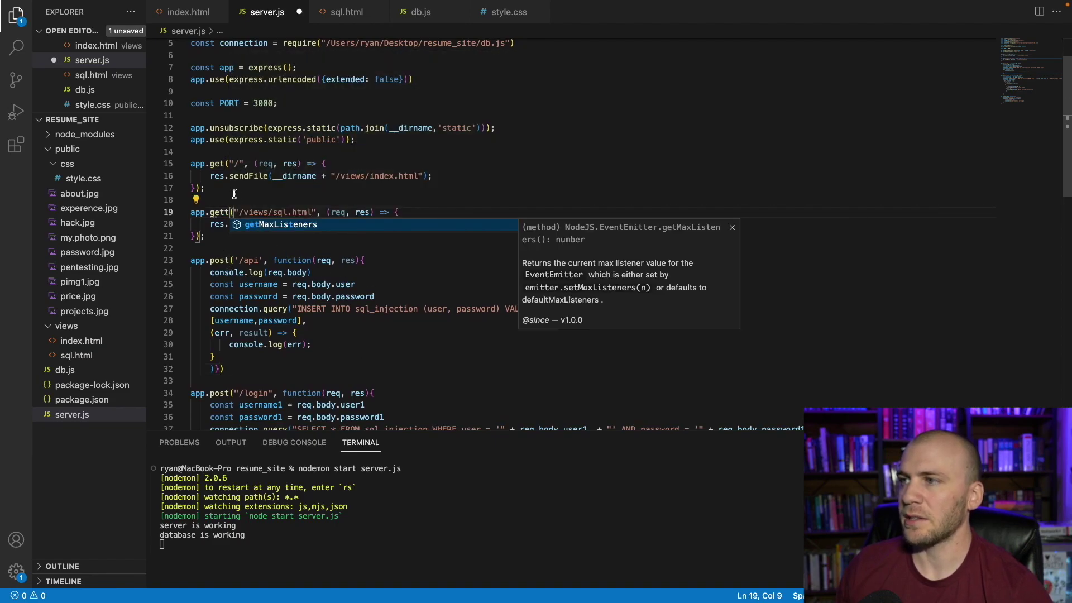
{"action": "left_click", "coordinate": [233, 193]}
{"action": "key", "text": "super+s"}
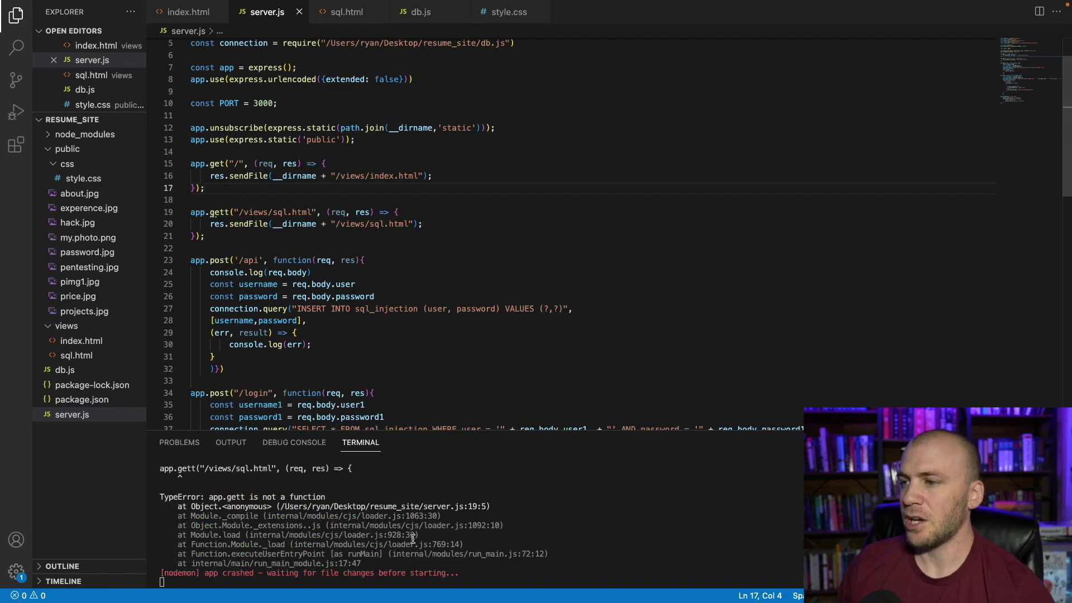
Select the nodemon TypeError crash output in the terminal and return to ChatGPT
{"action": "left_click_drag", "start_coordinate": [471, 577], "coordinate": [160, 496]}
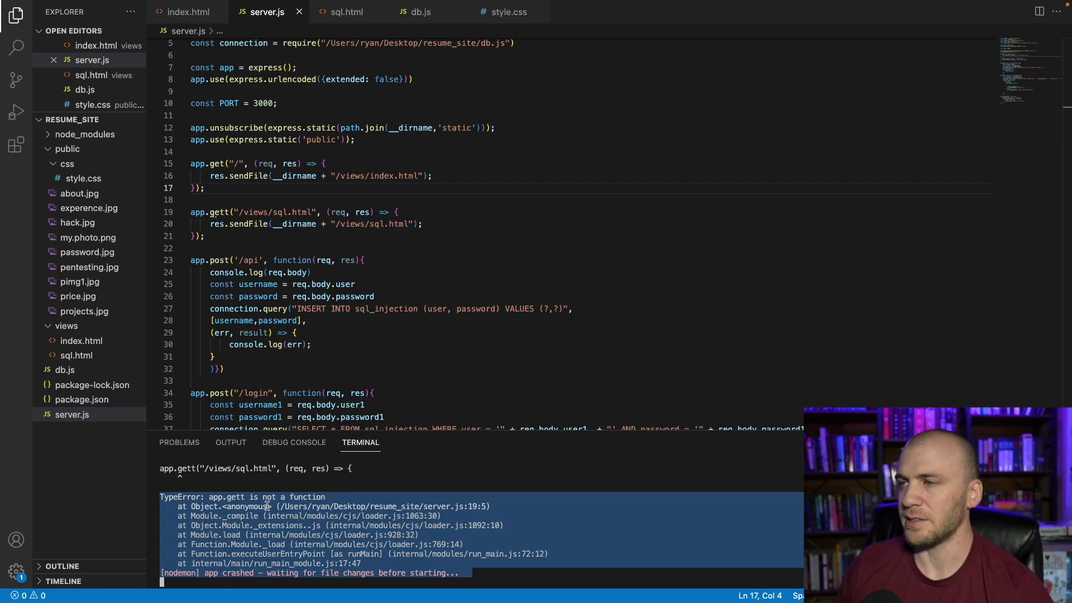
{"action": "scroll", "coordinate": [385, 396], "scroll_direction": "up", "scroll_amount": 2}
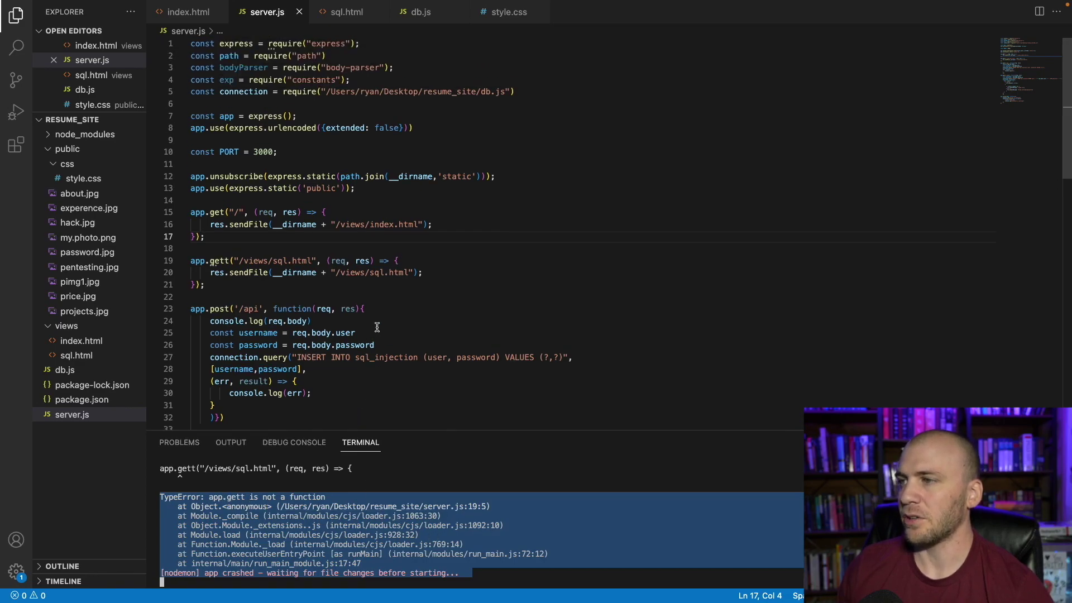
{"action": "key", "text": "super+Tab"}
Ask ChatGPT 'what is this error and how do i fix it' with the pasted trace, then highlight the typo explanation
{"action": "left_click", "coordinate": [436, 560]}
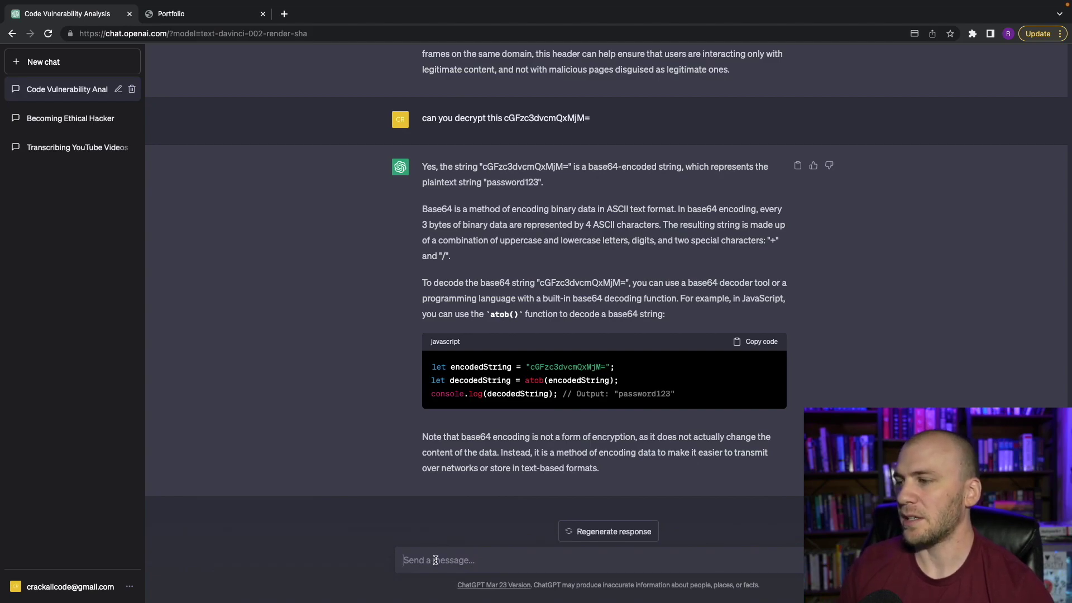
{"action": "type", "text": "what is this err"}
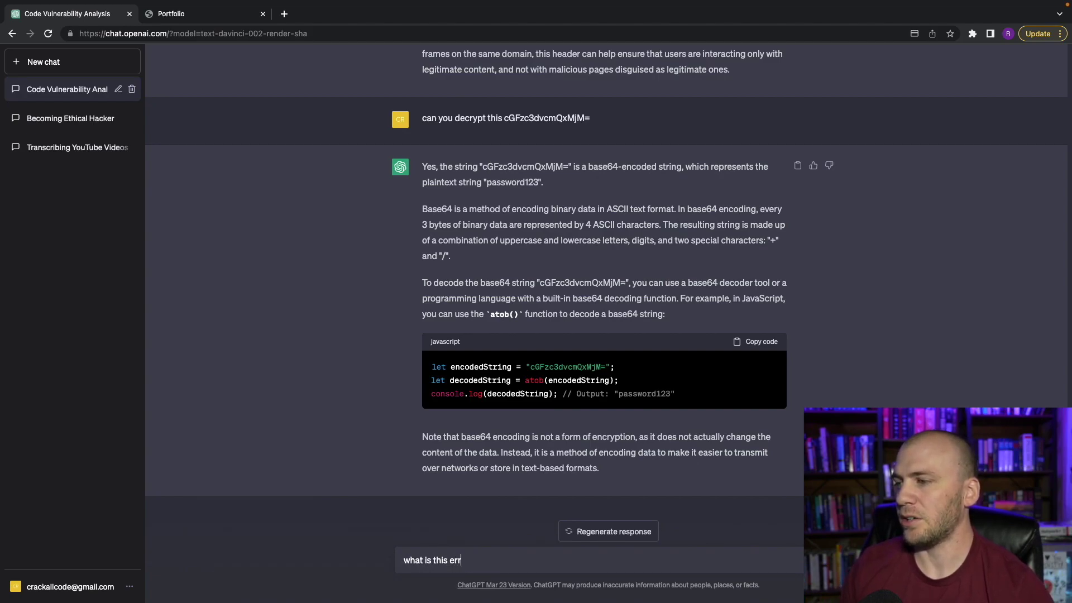
{"action": "type", "text": "or and how do i fix"}
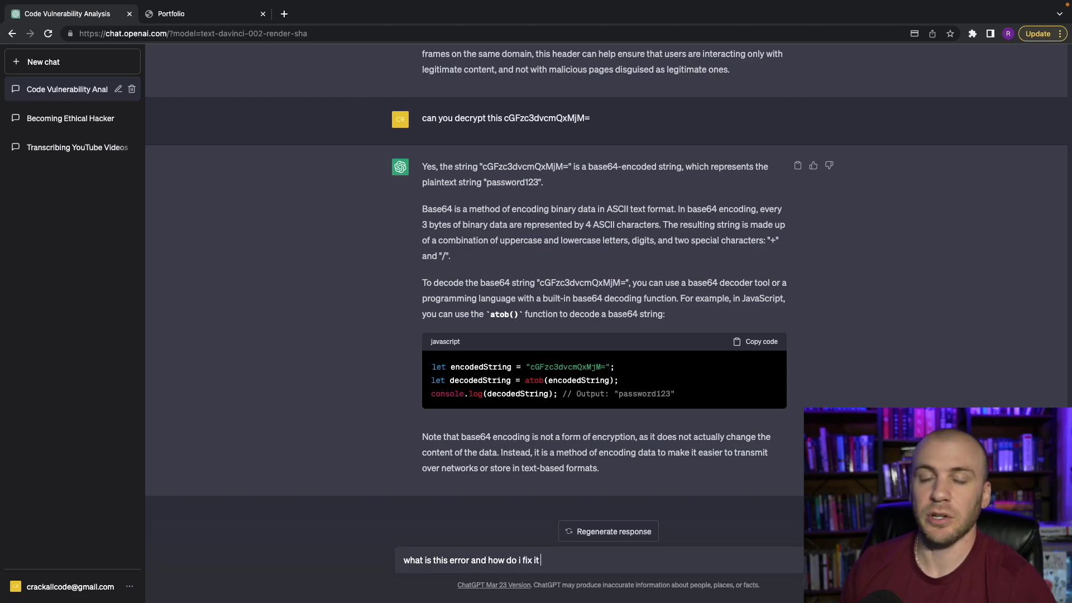
{"action": "type", "text": " it"}
{"action": "key", "text": "ctrl+v"}
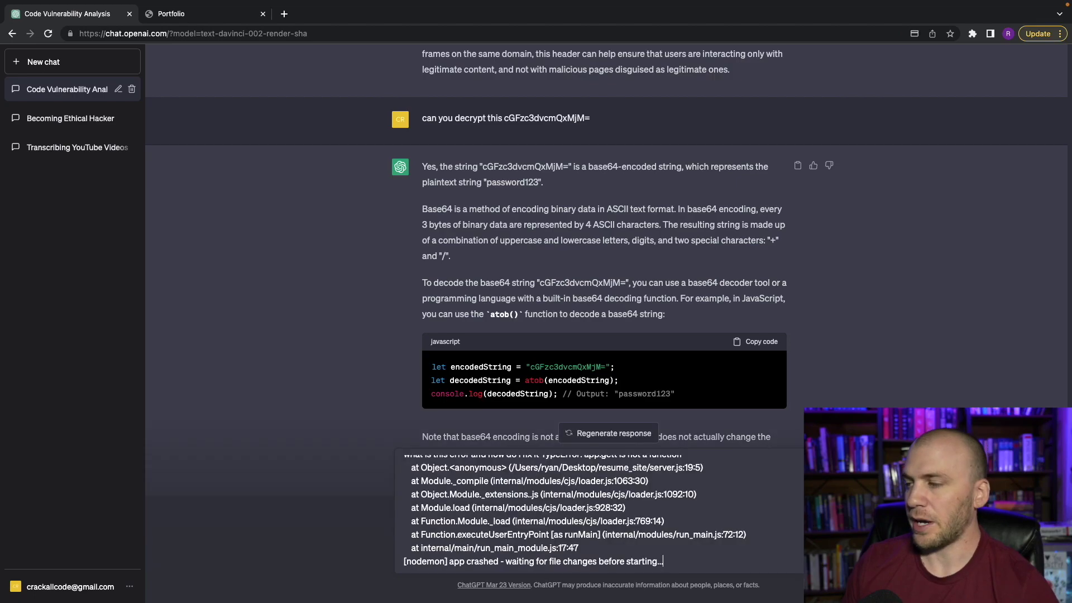
{"action": "key", "text": "Return"}
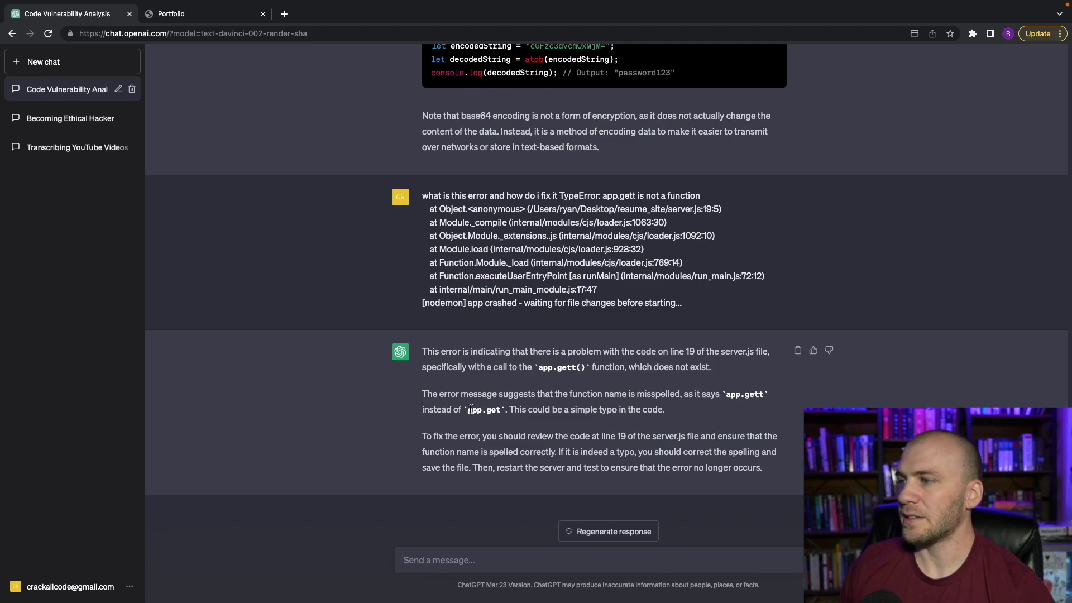
{"action": "left_click_drag", "start_coordinate": [470, 410], "coordinate": [501, 409]}
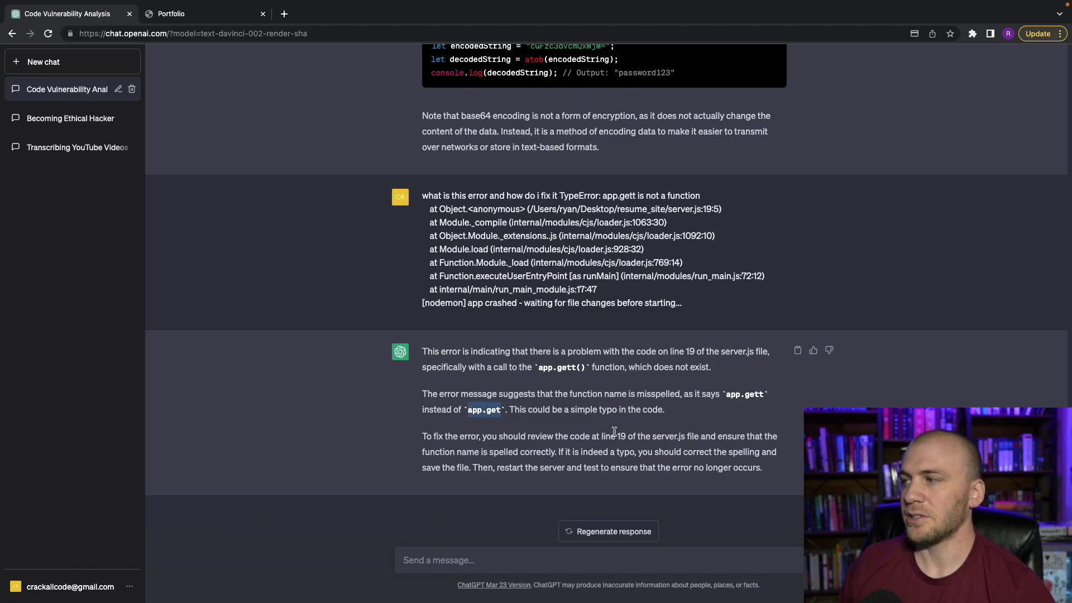
{"action": "left_click_drag", "start_coordinate": [526, 410], "coordinate": [642, 406]}
Remove the extra 't' from app.gett on line 19, save, and check nodemon's restart output
{"action": "key", "text": "super+Tab"}
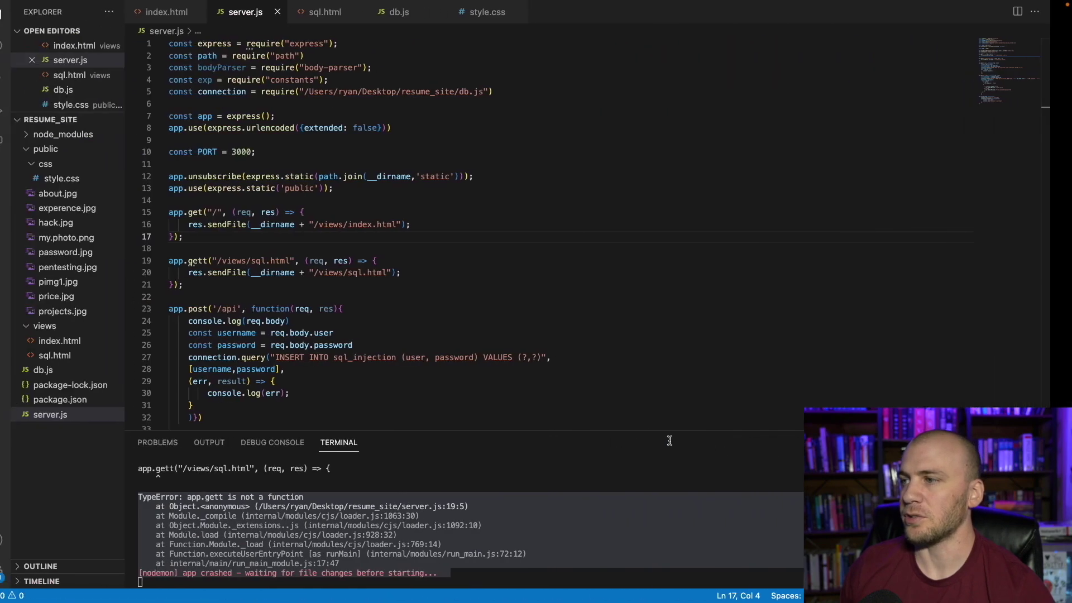
{"action": "left_click", "coordinate": [225, 260]}
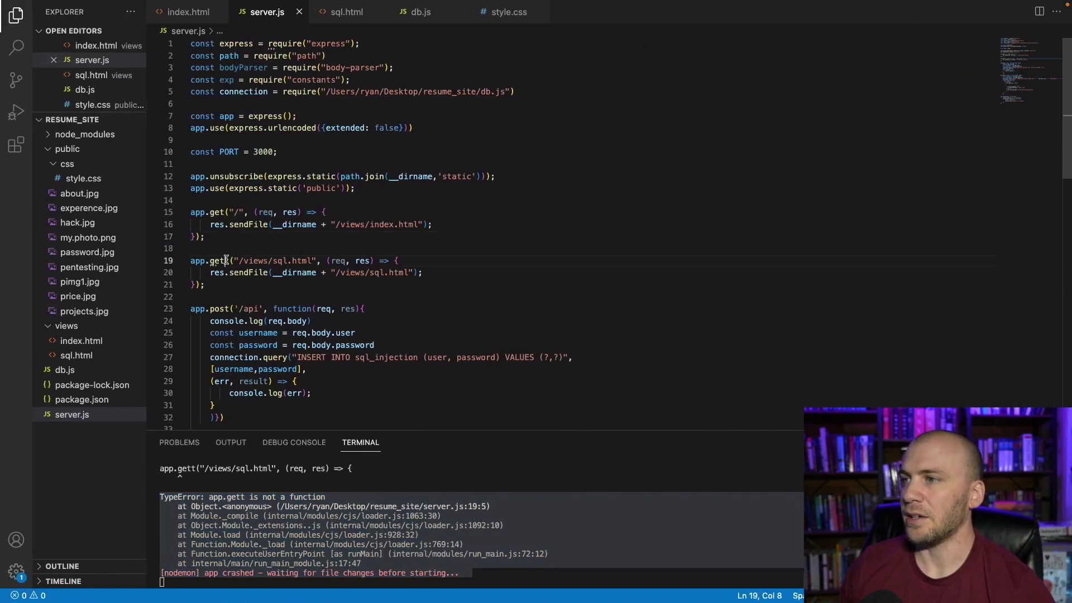
{"action": "key", "text": "BackSpace"}
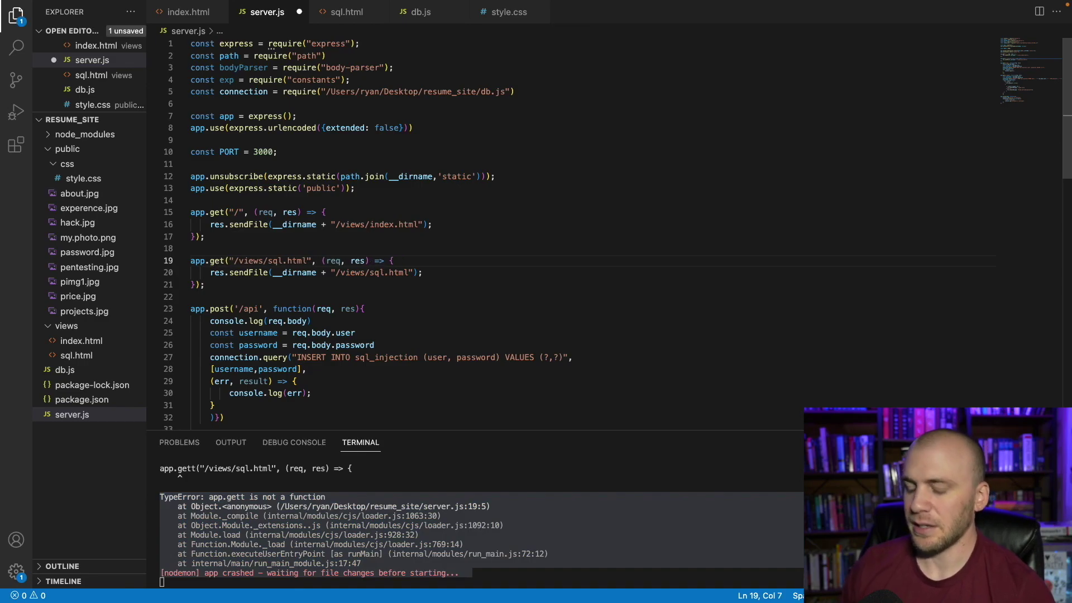
{"action": "key", "text": "super+s"}
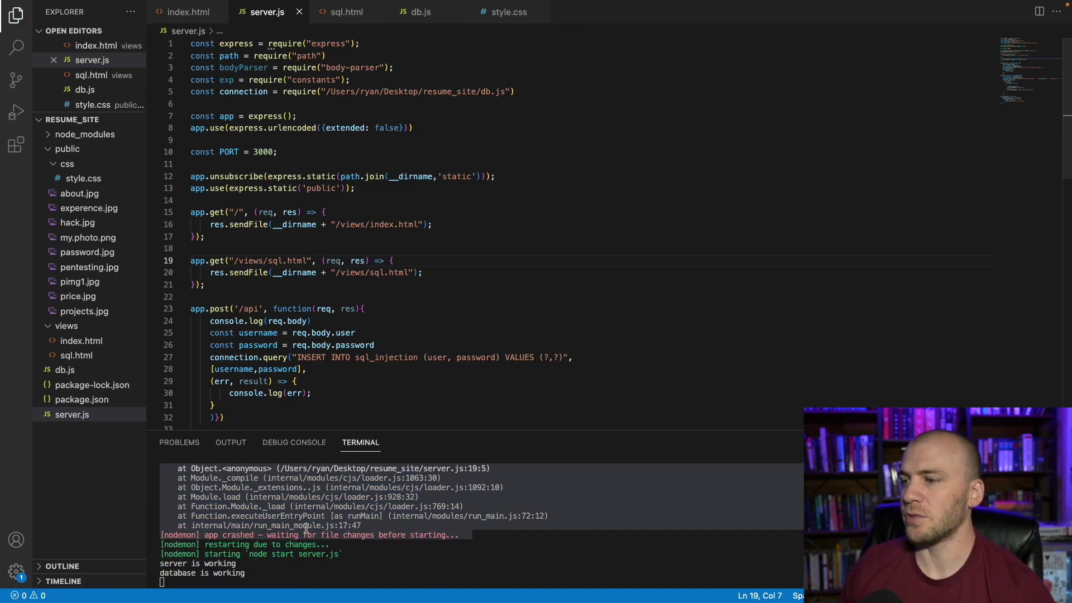
{"action": "left_click_drag", "start_coordinate": [266, 573], "coordinate": [312, 538]}
{"action": "left_click", "coordinate": [347, 533]}
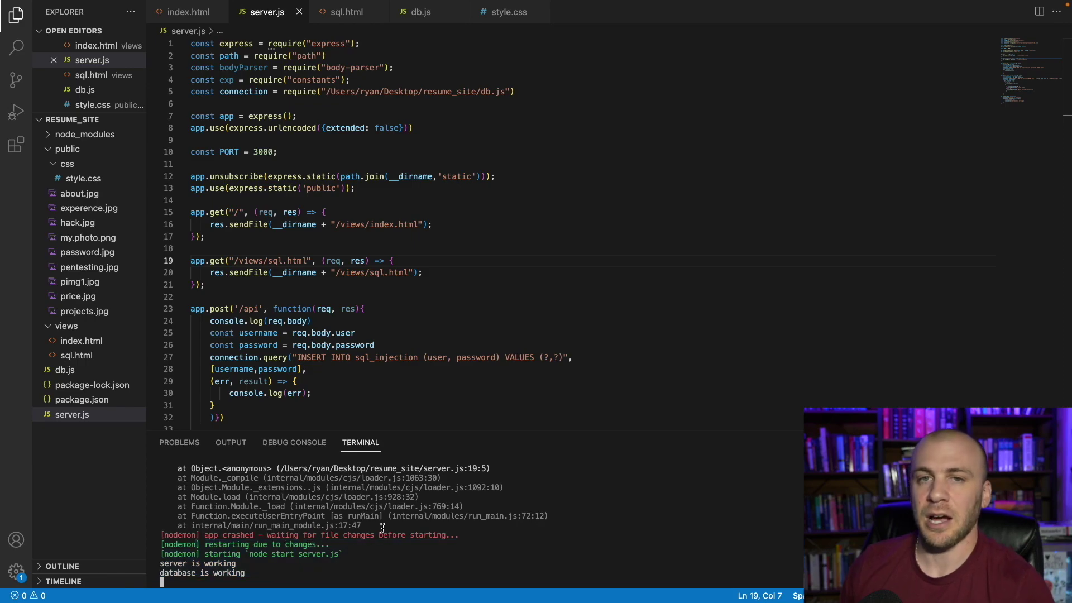